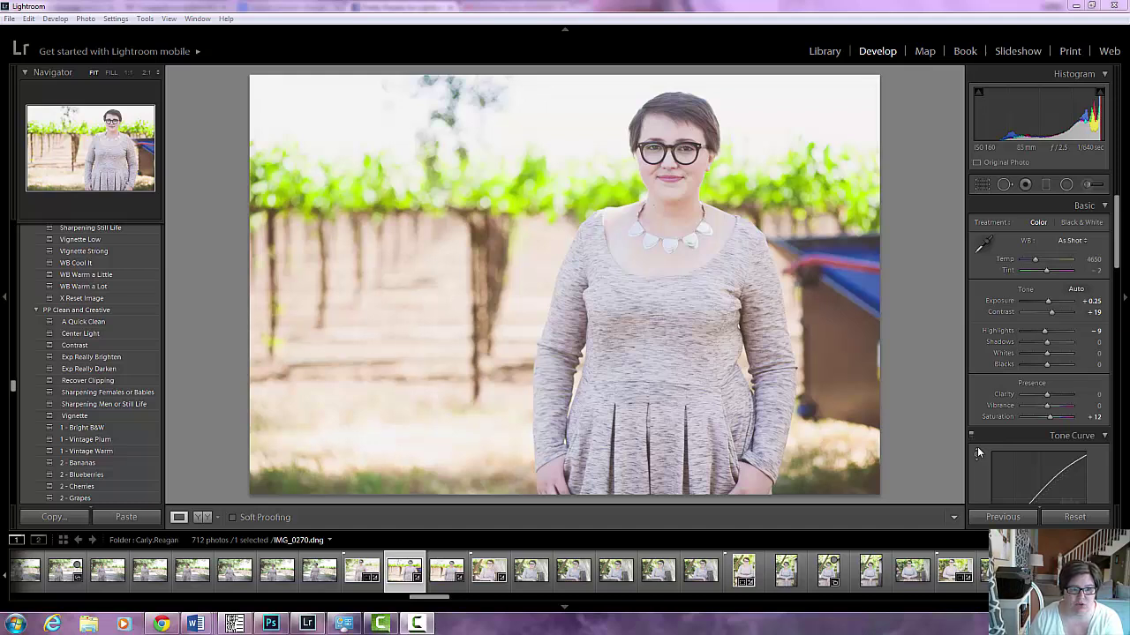
Activate the Spot Removal tool in Clone mode and enlarge the brush to size 85
left_click(146, 21)
left_click(168, 45)
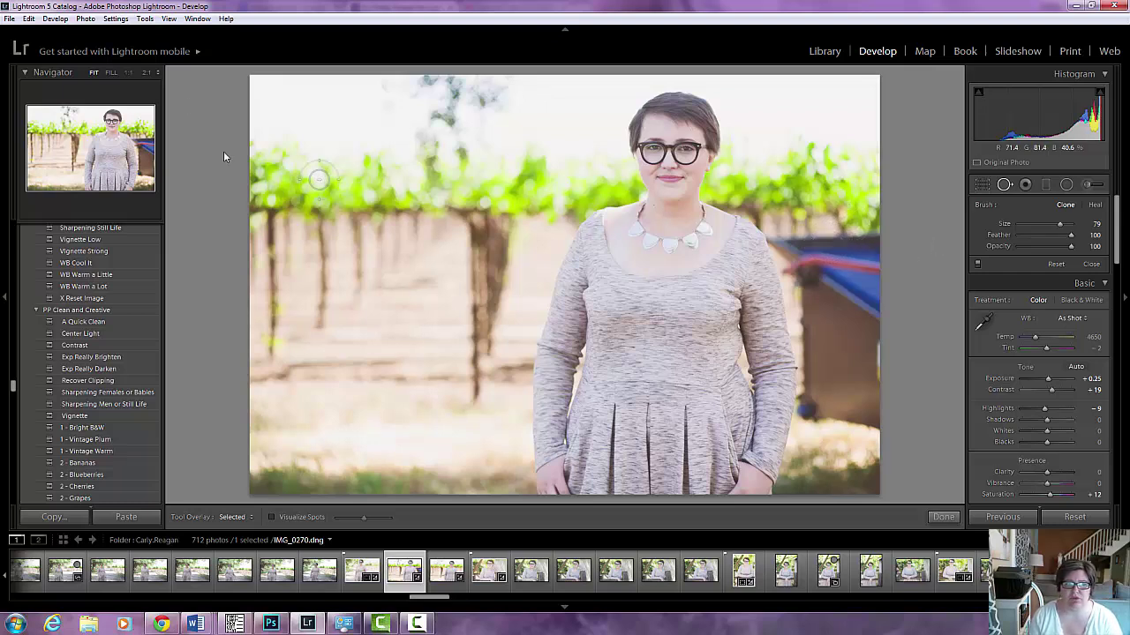
left_click(144, 19)
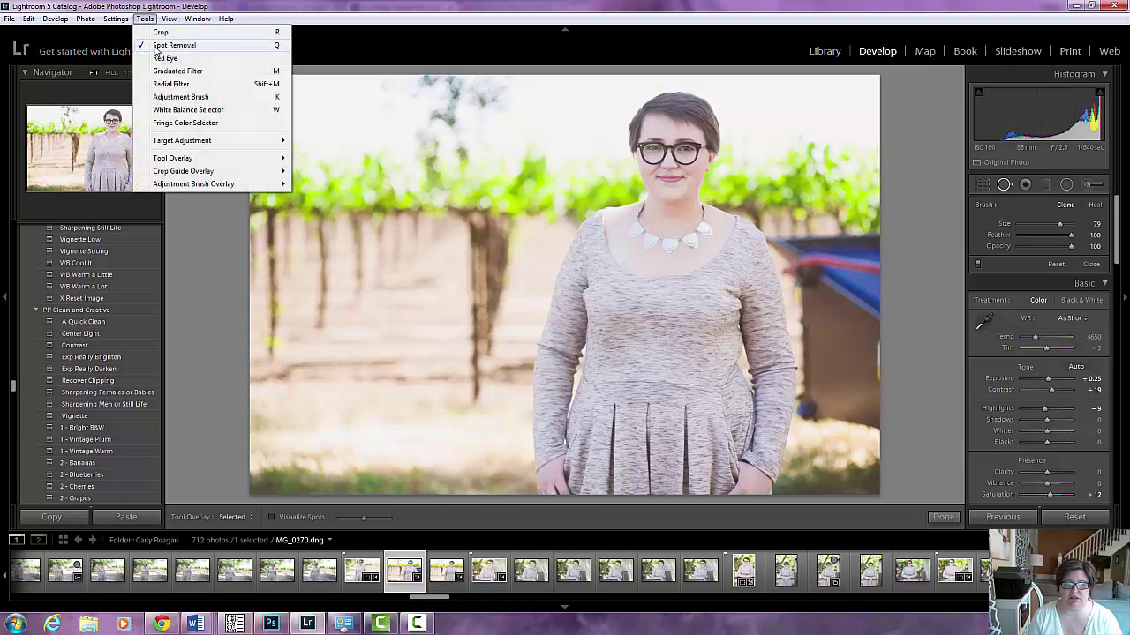
left_click(145, 19)
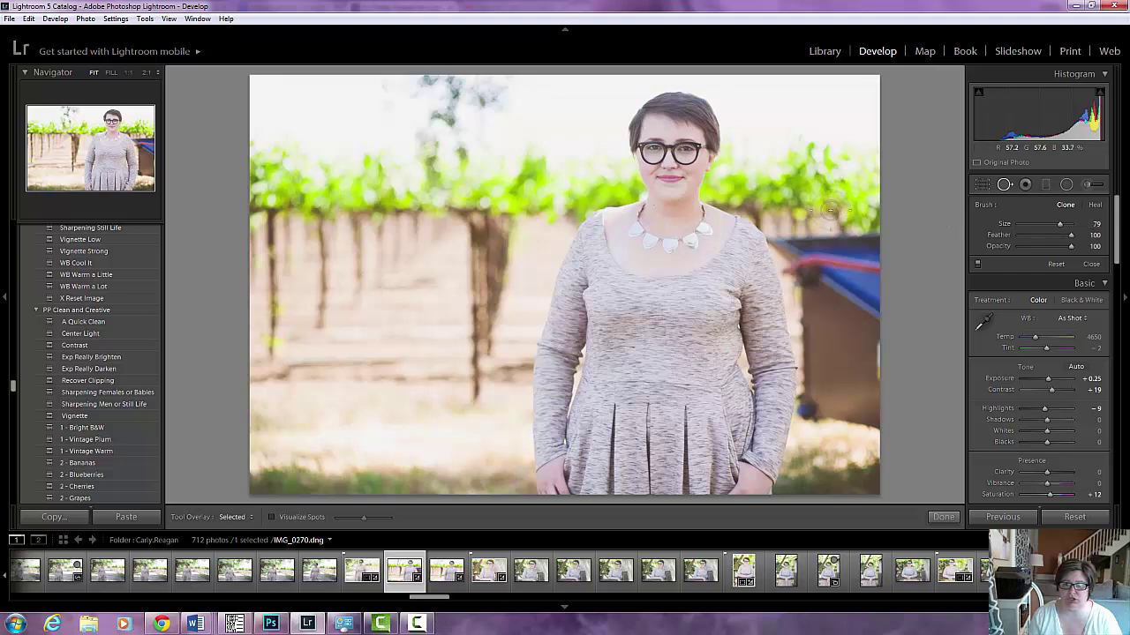
scroll(830, 210, "up", 1)
scroll(826, 208, "up", 3)
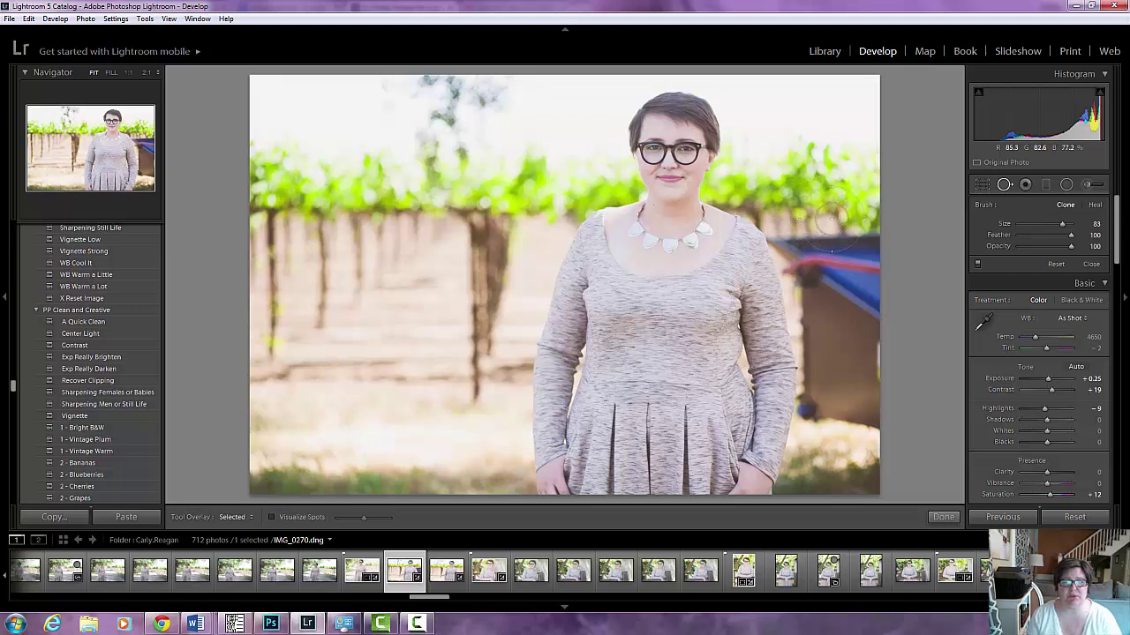
scroll(833, 247, "up", 2)
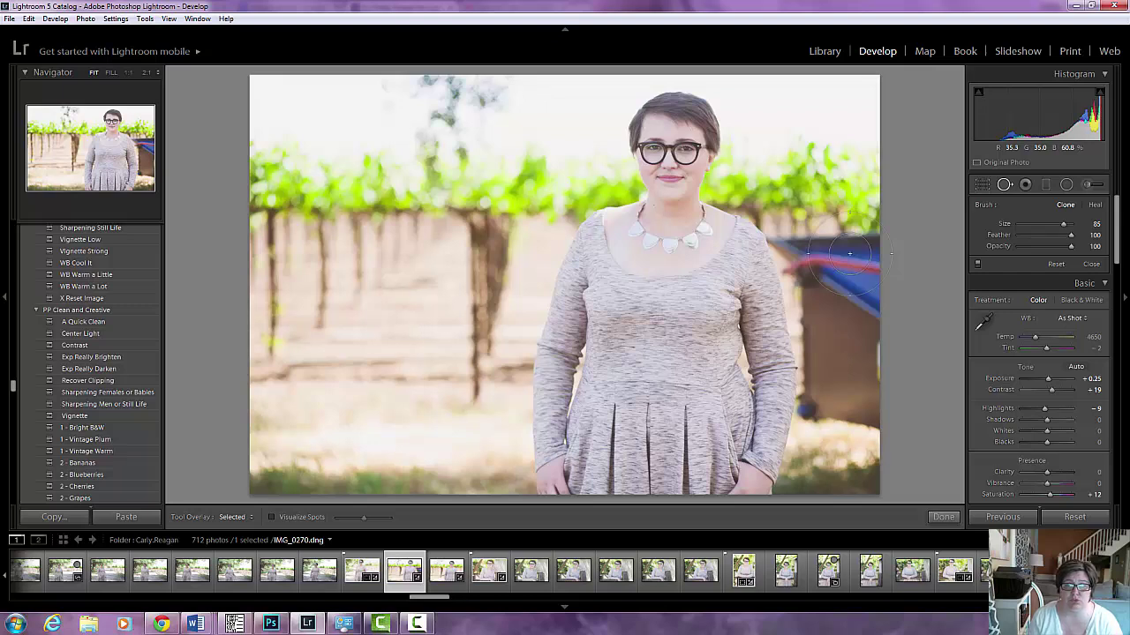
Try cloning vineyard background over the blue bin at the photo's right edge from several source positions, and reset the spot removal
left_click_drag(849, 253, 851, 400)
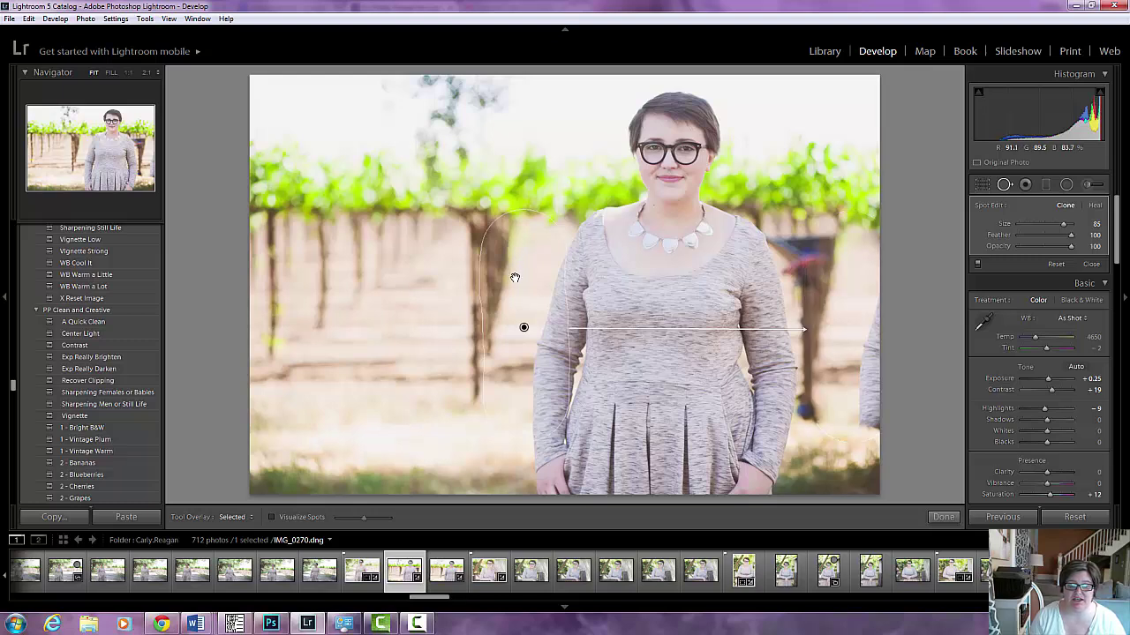
mouse_move(514, 277)
left_mouse_down()
mouse_move(466, 229)
mouse_move(467, 282)
mouse_move(468, 270)
mouse_move(573, 211)
mouse_move(670, 177)
mouse_move(666, 159)
mouse_move(471, 250)
mouse_move(411, 252)
left_mouse_up()
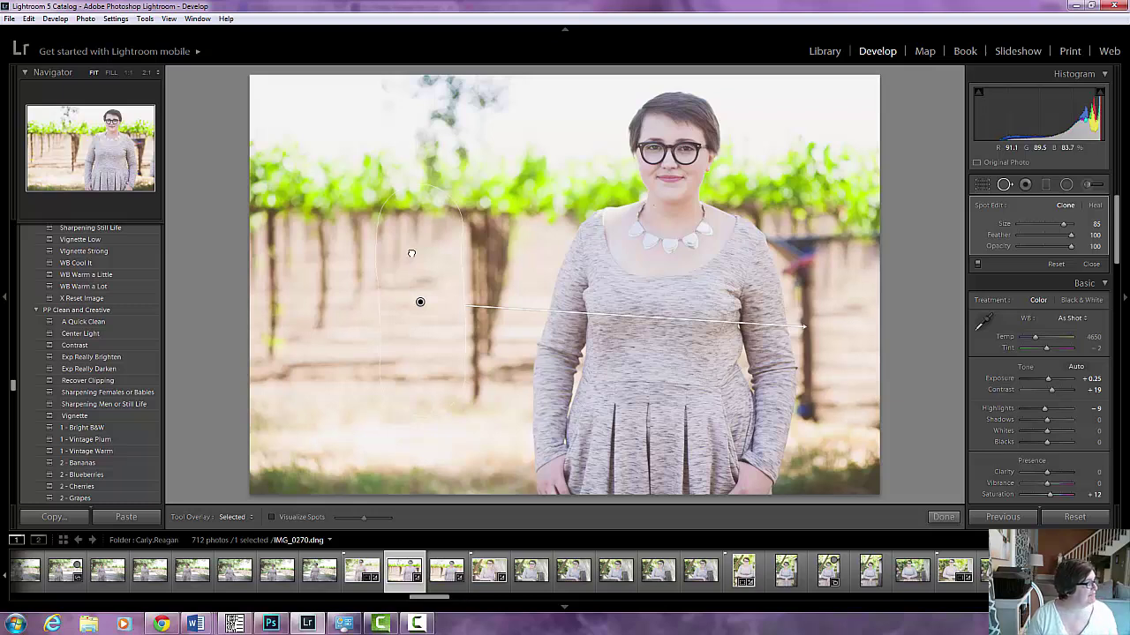
mouse_move(412, 254)
left_mouse_down()
mouse_move(423, 264)
mouse_move(476, 218)
left_mouse_up()
left_click_drag(483, 215, 503, 295)
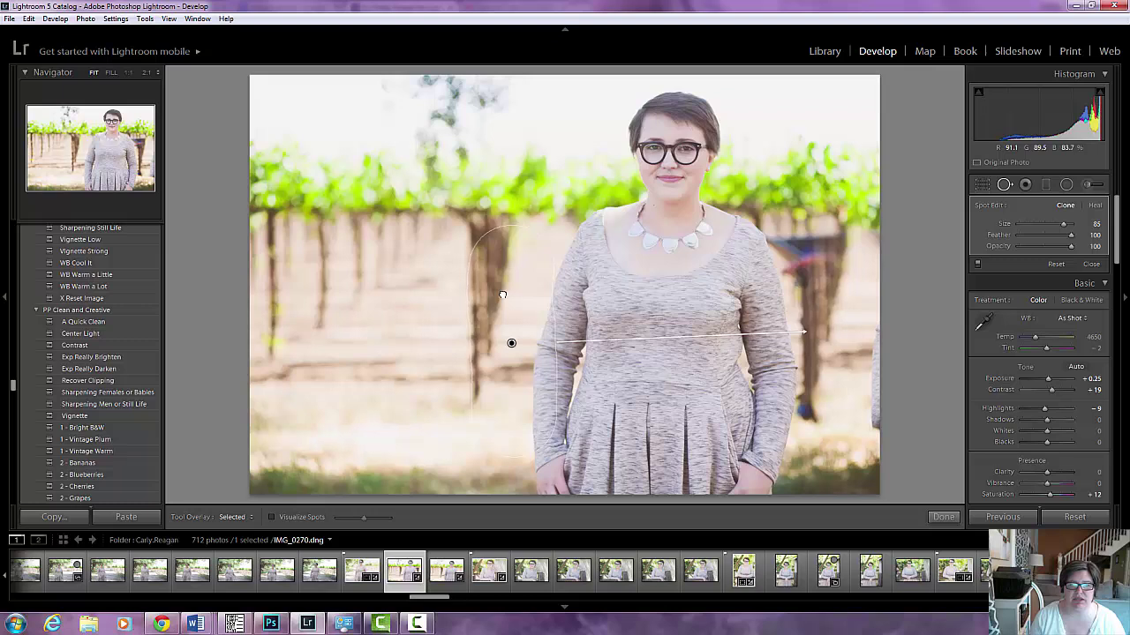
left_click_drag(502, 295, 503, 315)
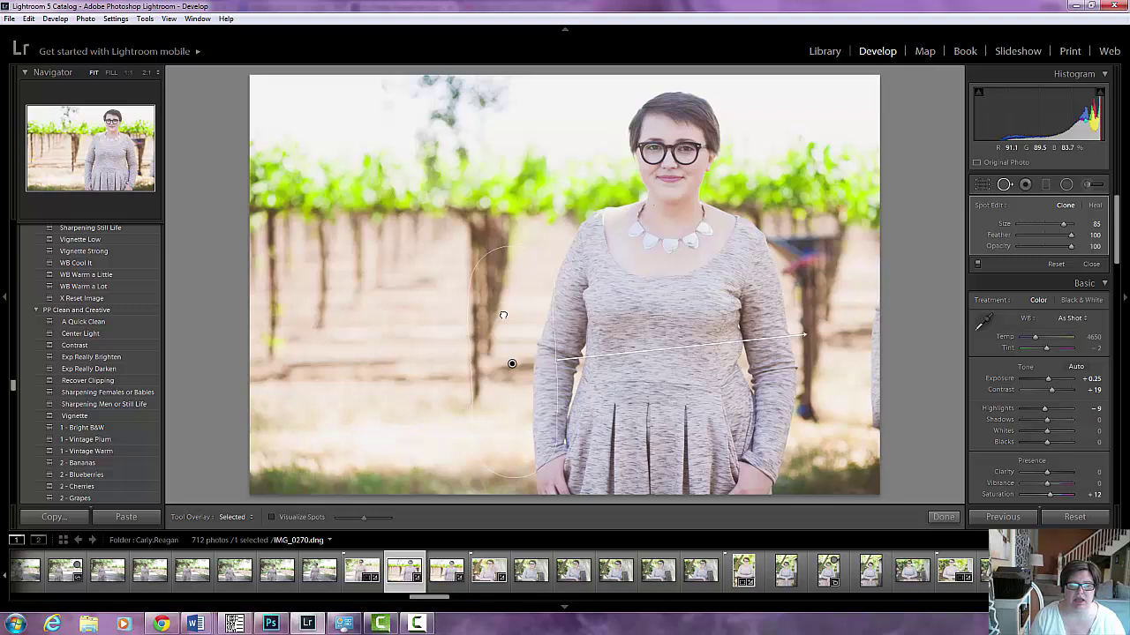
left_click_drag(503, 315, 503, 314)
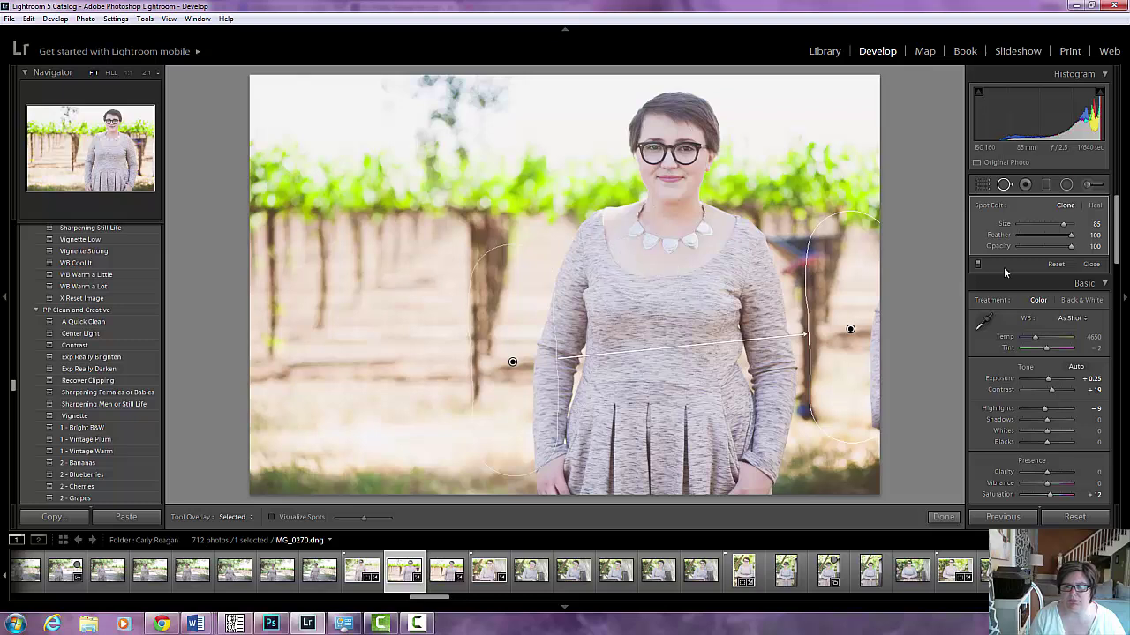
left_click(1054, 265)
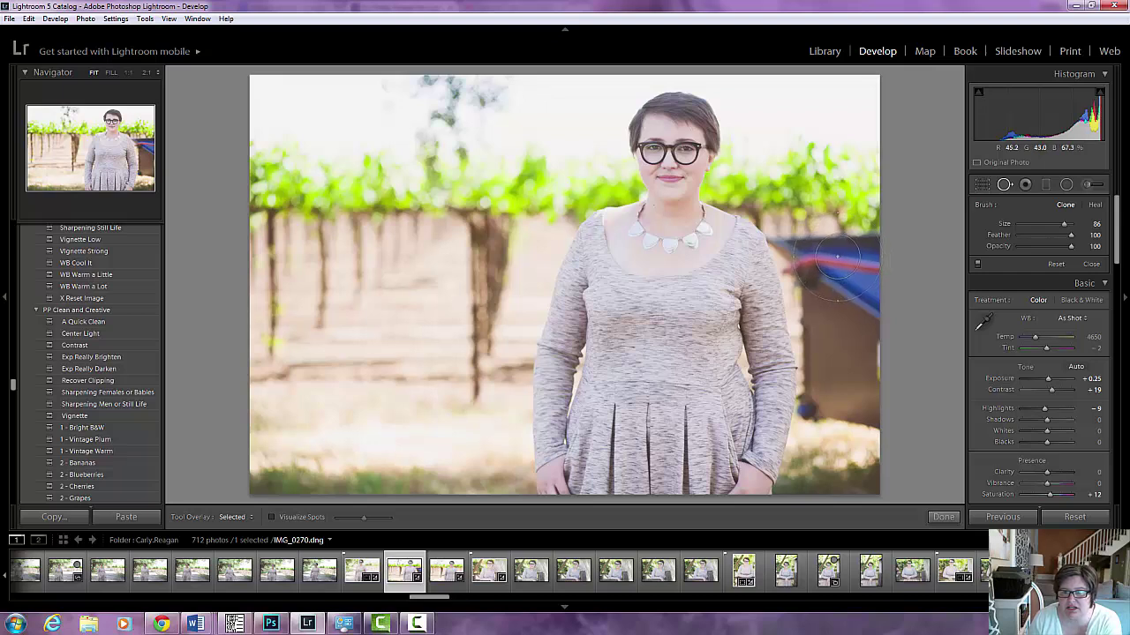
Clone over the blue bin with brush size 86, sourcing from the thin vine post in the photo's left background
left_click_drag(837, 257, 851, 402)
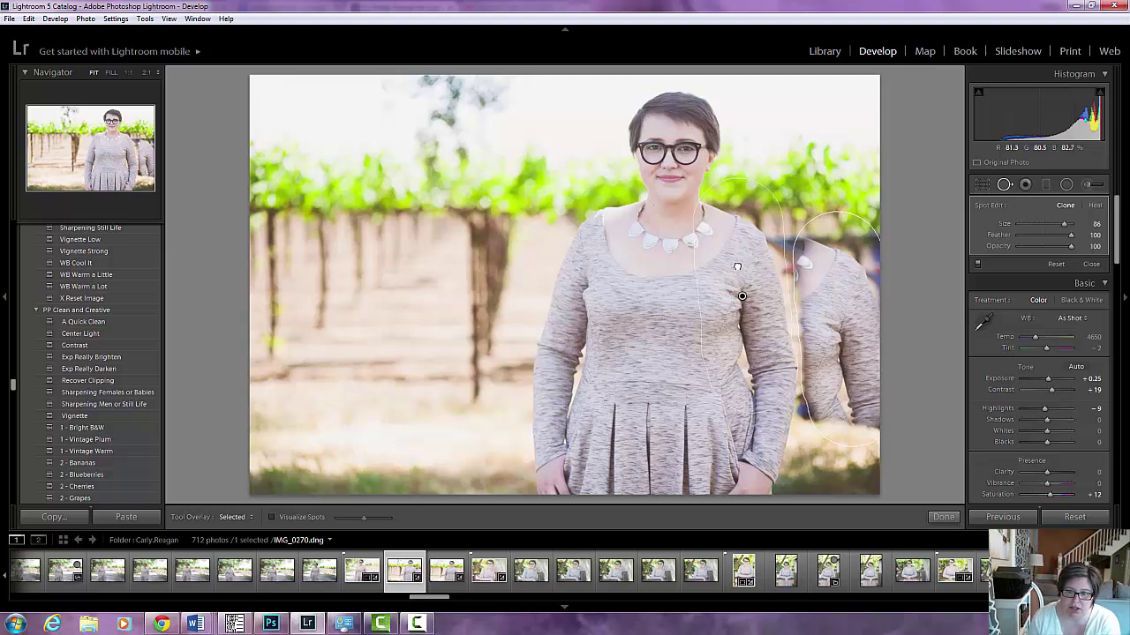
mouse_move(737, 267)
left_mouse_down()
mouse_move(561, 284)
mouse_move(437, 277)
mouse_move(497, 296)
left_mouse_up()
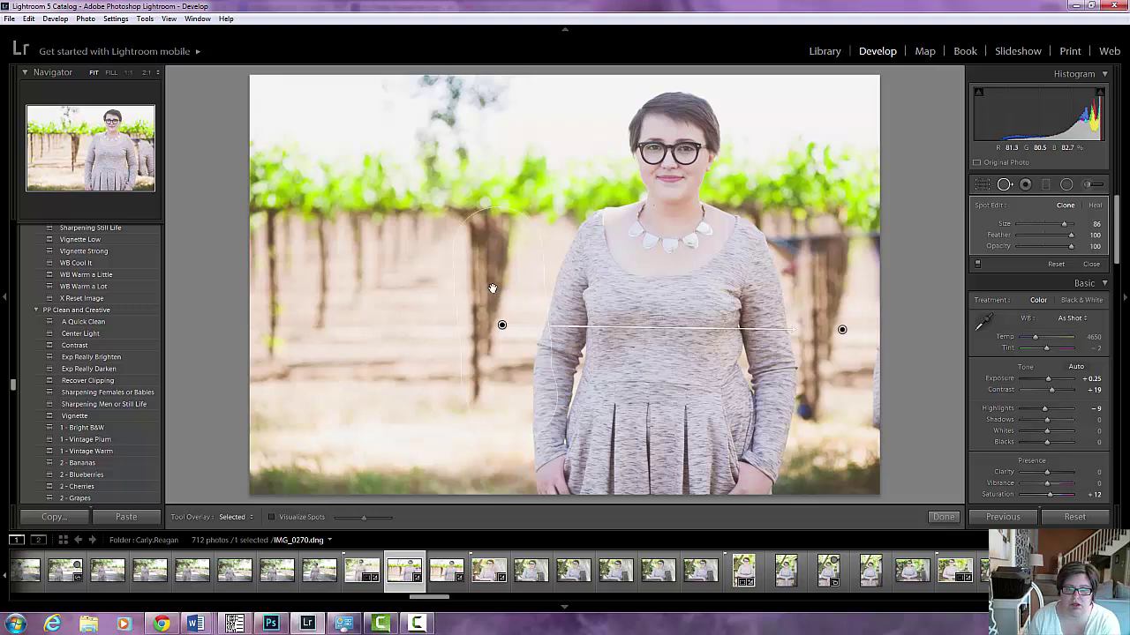
mouse_move(490, 274)
left_mouse_down()
mouse_move(344, 274)
mouse_move(274, 242)
mouse_move(316, 250)
mouse_move(318, 275)
left_mouse_up()
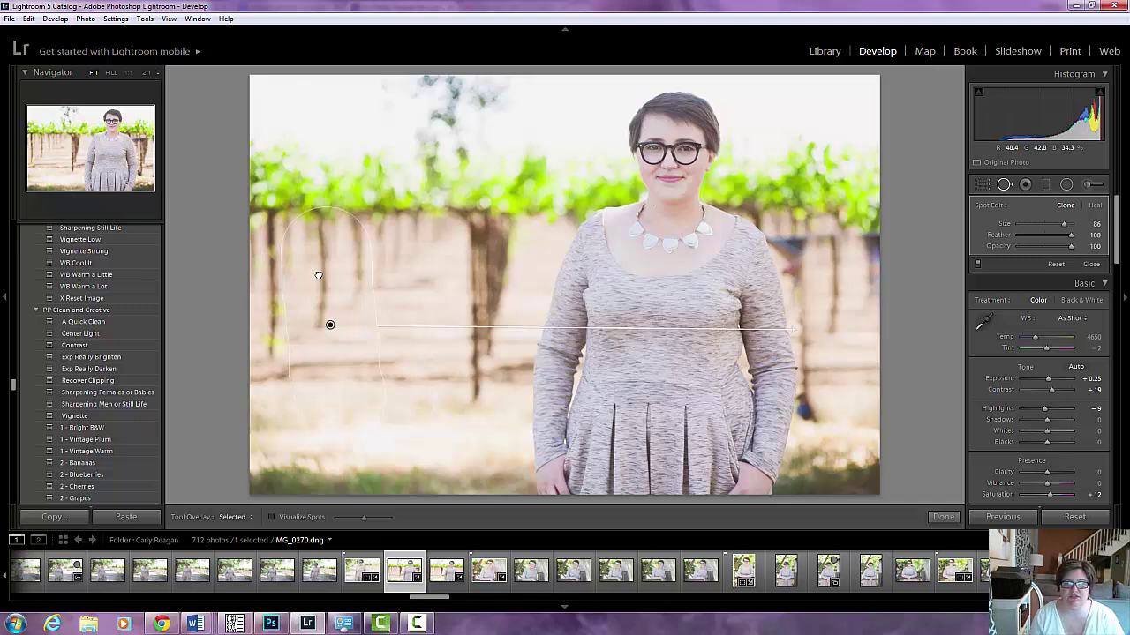
mouse_move(319, 275)
left_mouse_down()
mouse_move(307, 271)
mouse_move(325, 269)
mouse_move(304, 277)
mouse_move(312, 267)
left_mouse_up()
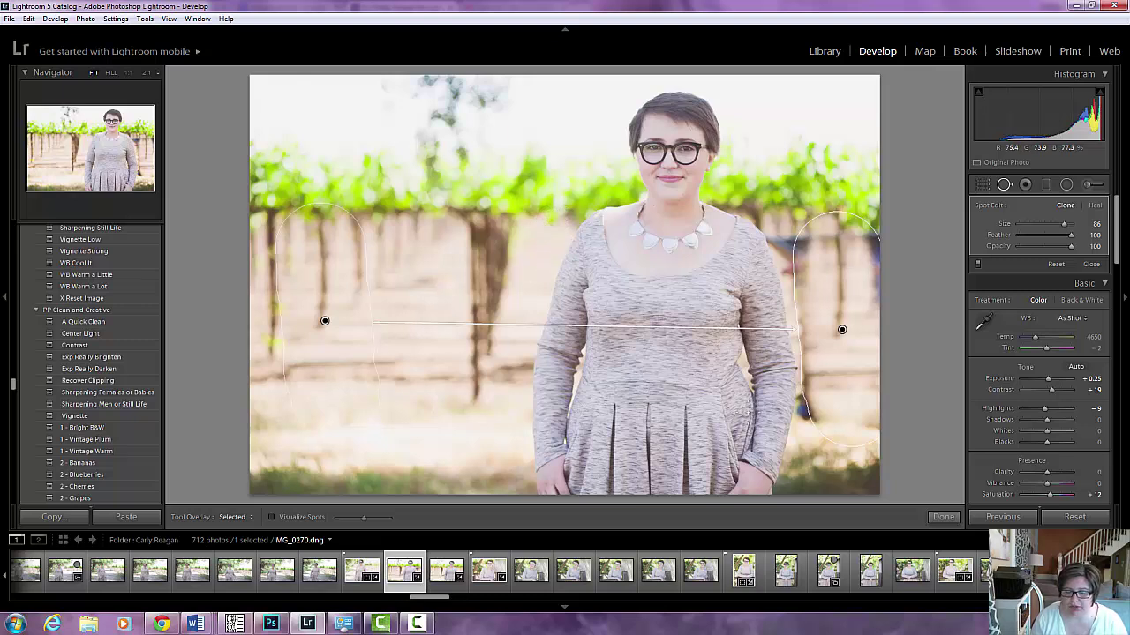
key("Escape")
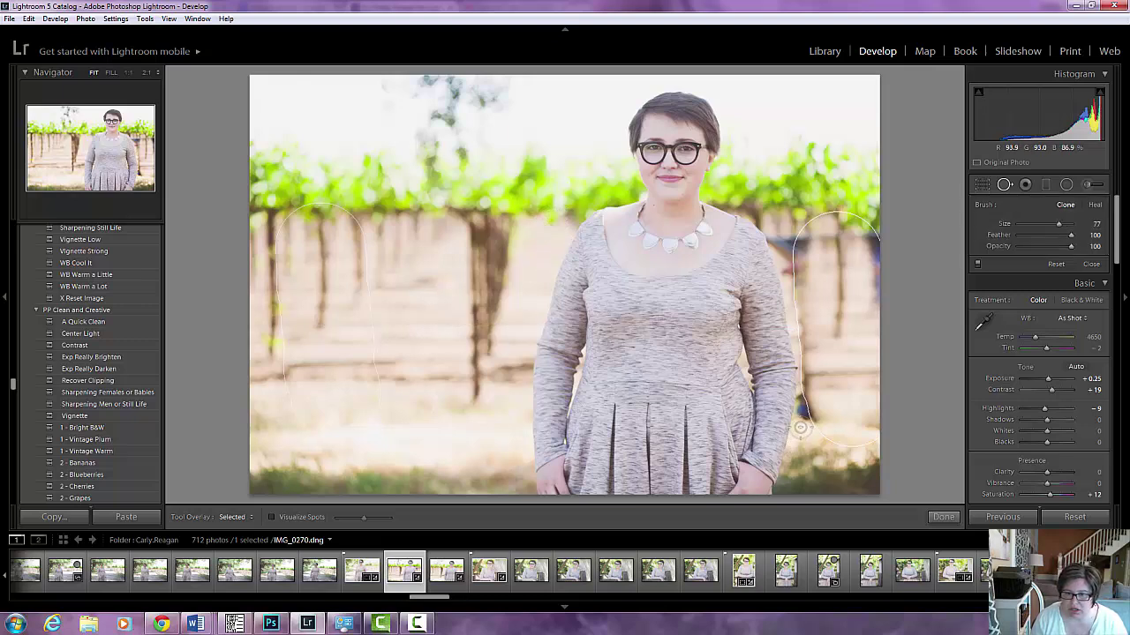
Clone out the bin remnants beside the woman's forearm and along the photo's right edge with brush size 77
left_click_drag(801, 428, 806, 413)
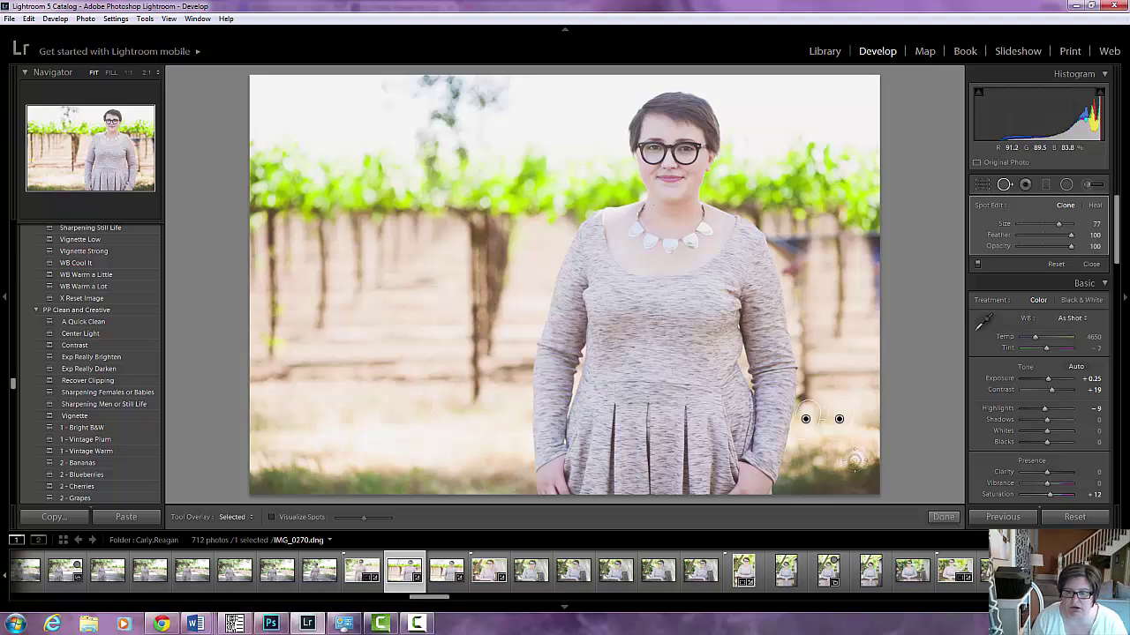
key("Escape")
left_click(855, 458)
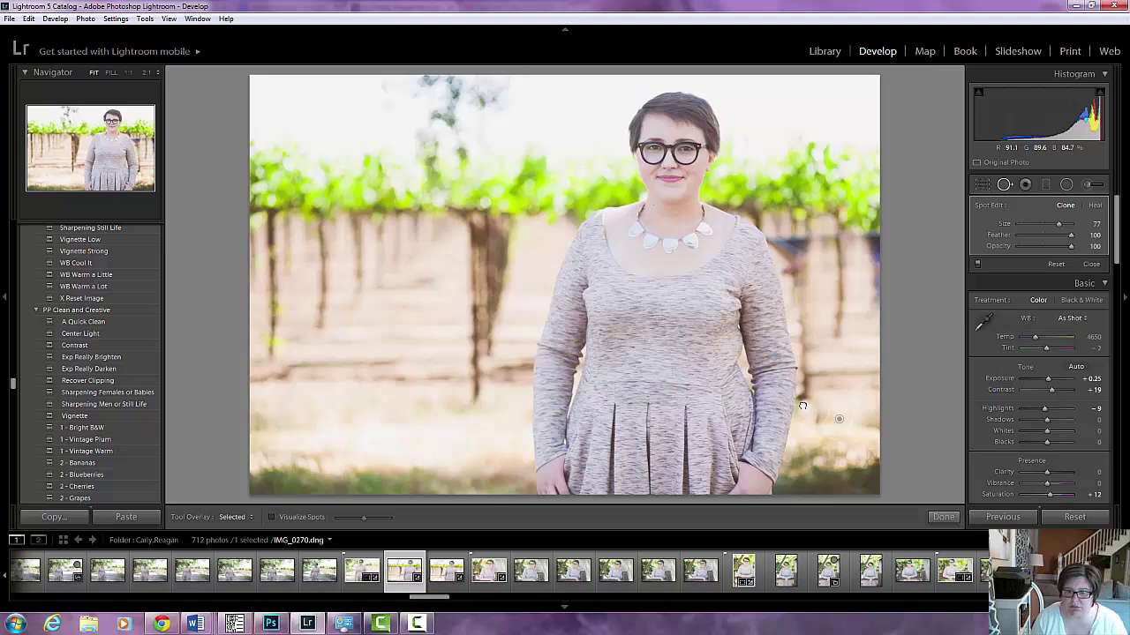
left_click(802, 406)
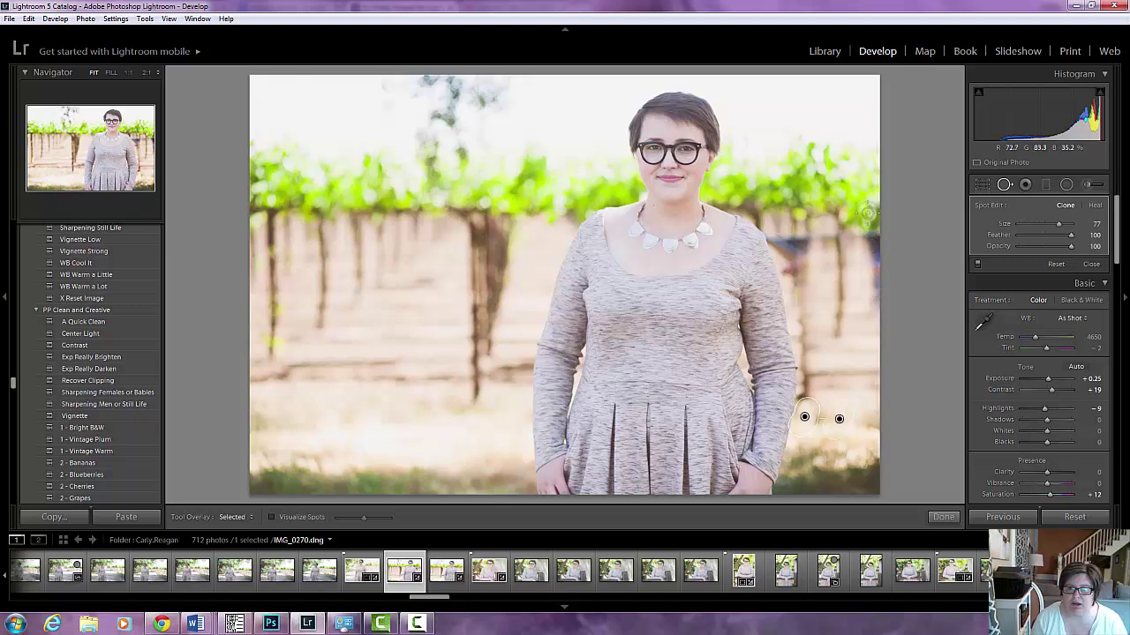
left_click_drag(869, 217, 876, 288)
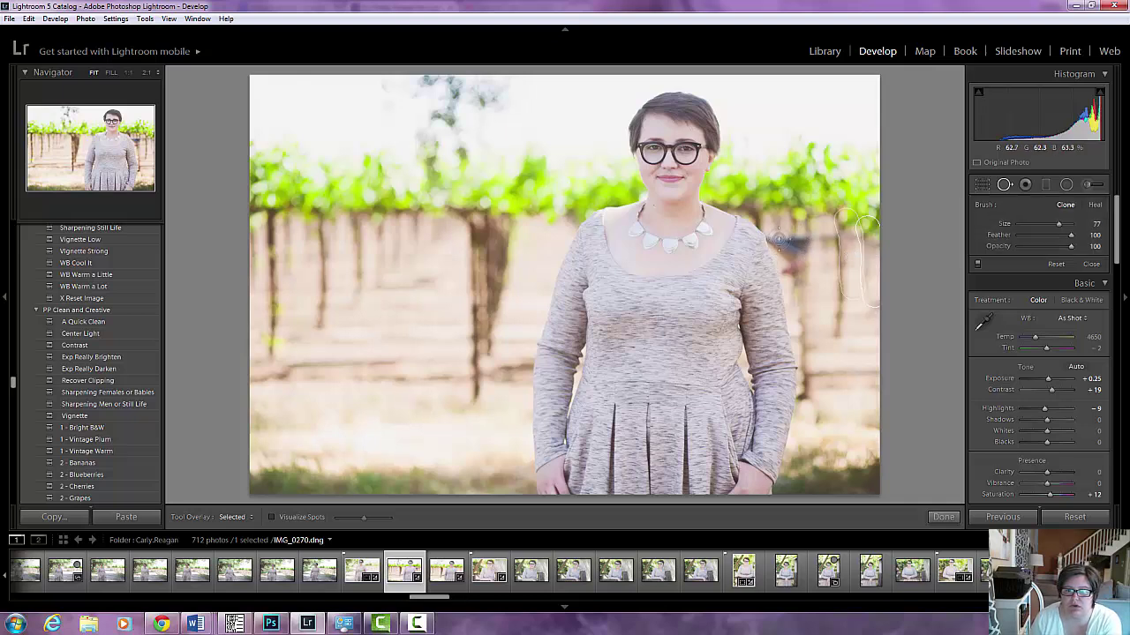
Try cloning out the blue patch beside the woman's shoulder, and undo that spot removal
mouse_move(781, 239)
left_mouse_down()
mouse_move(796, 244)
mouse_move(794, 259)
left_mouse_up()
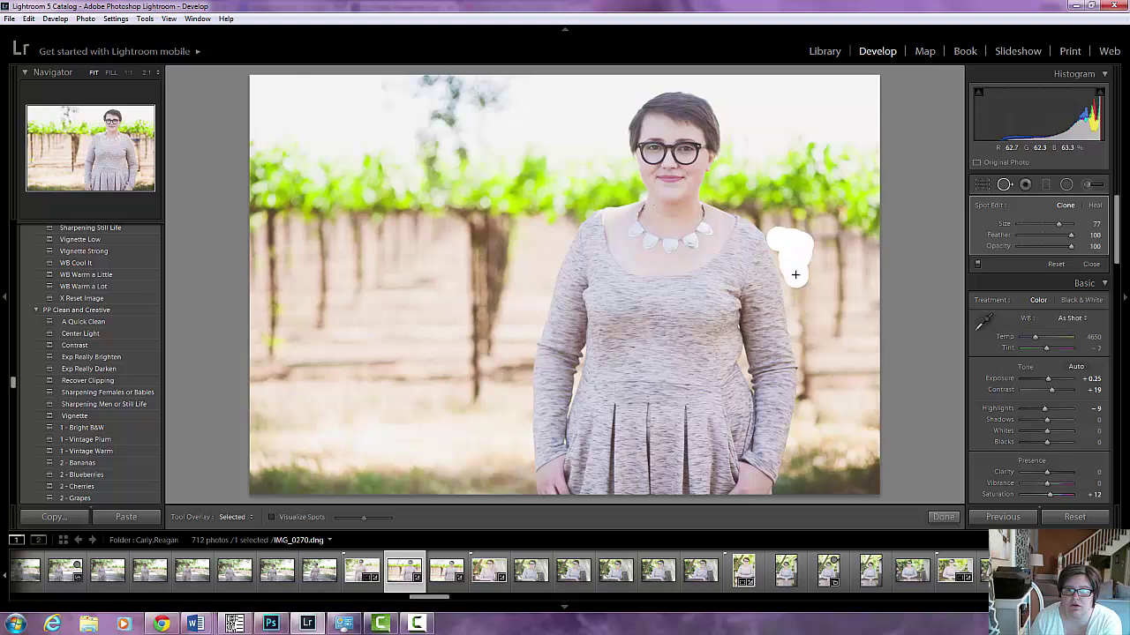
left_click_drag(795, 275, 796, 274)
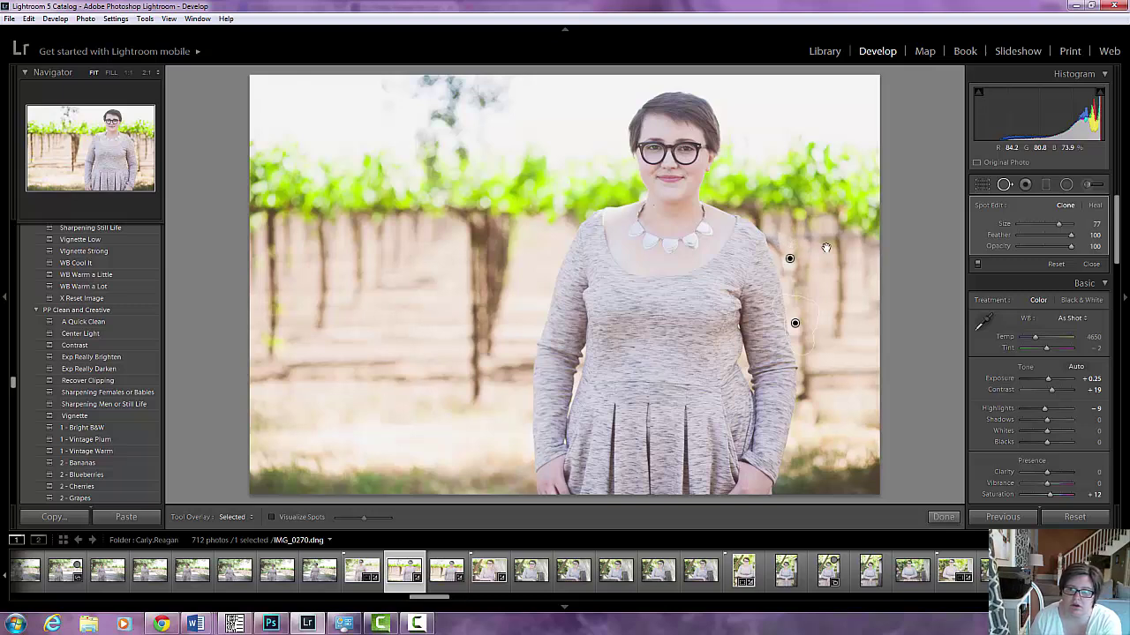
left_click(29, 19)
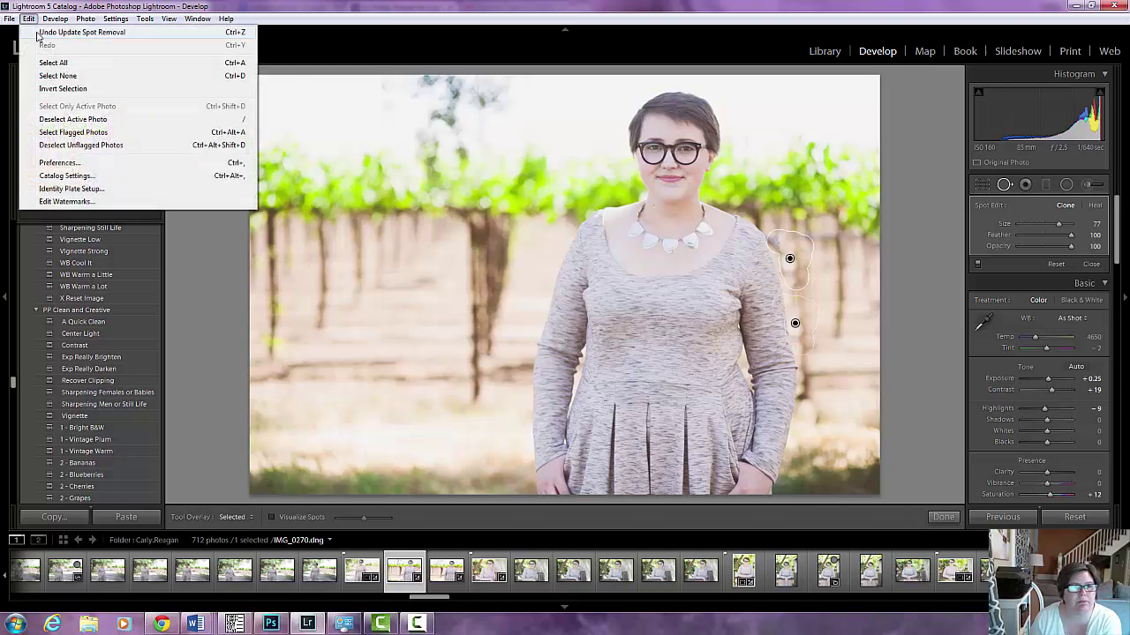
left_click(37, 33)
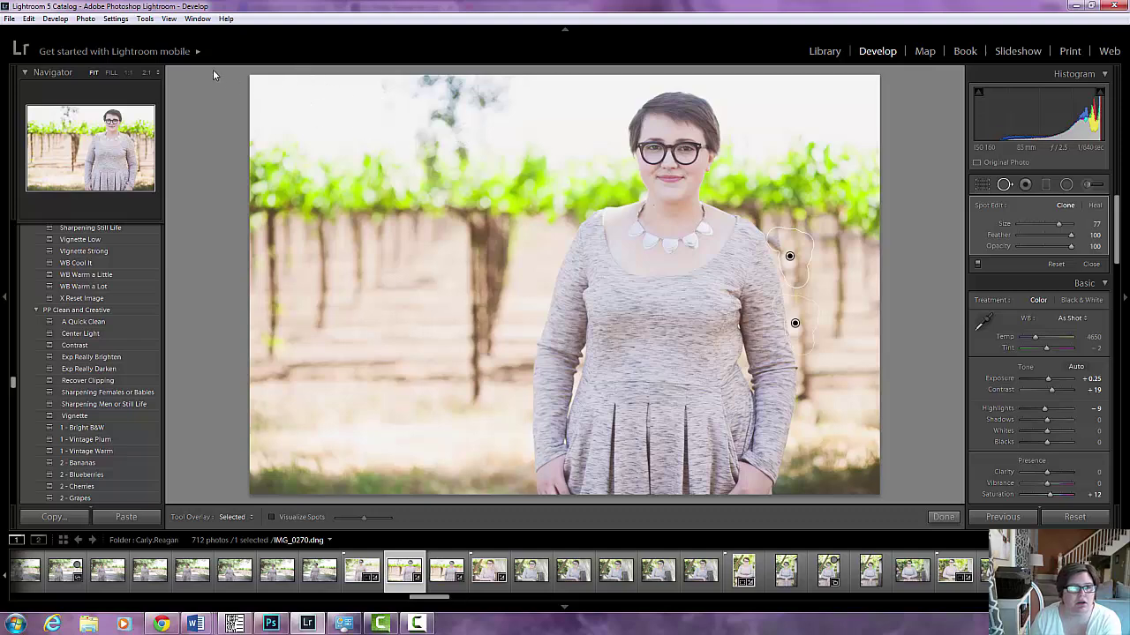
left_click(29, 19)
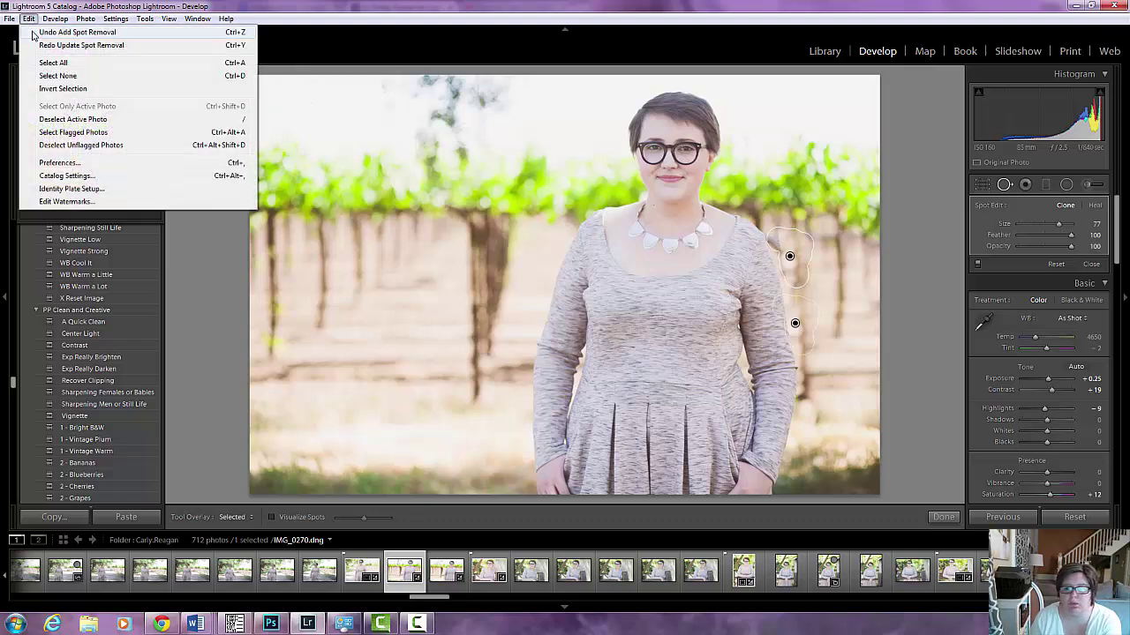
left_click(76, 32)
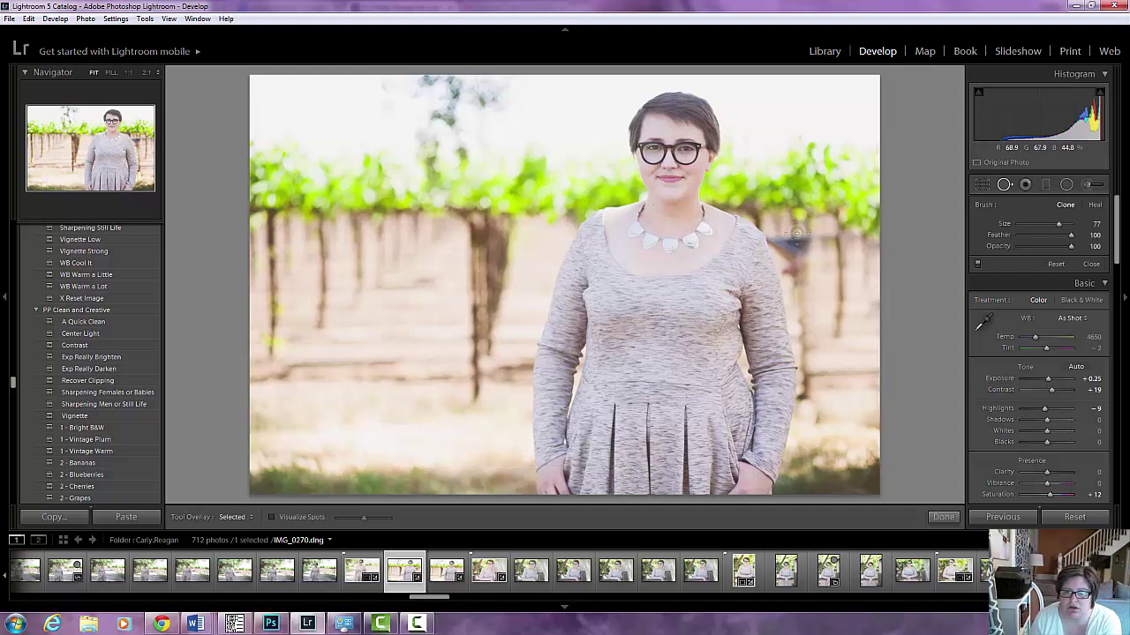
Clone over the bin remnant just outside the woman's shoulder with a vertical stroke, sourcing from the vine post to its right
left_click_drag(796, 233, 797, 281)
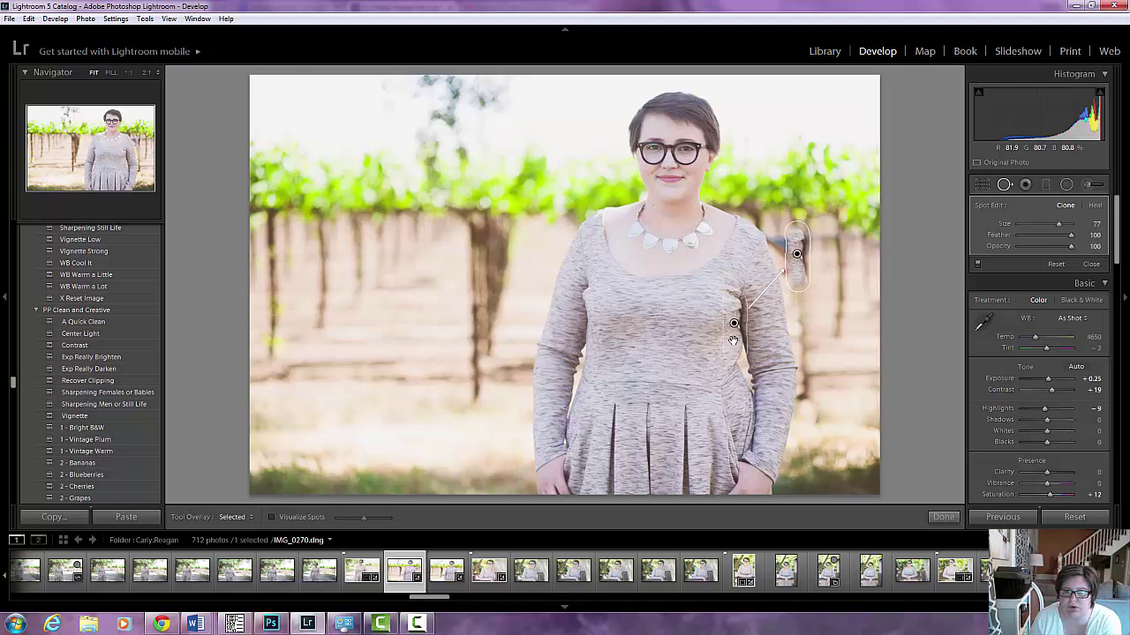
mouse_move(733, 340)
left_mouse_down()
mouse_move(748, 309)
mouse_move(837, 259)
mouse_move(825, 262)
mouse_move(837, 268)
left_mouse_up()
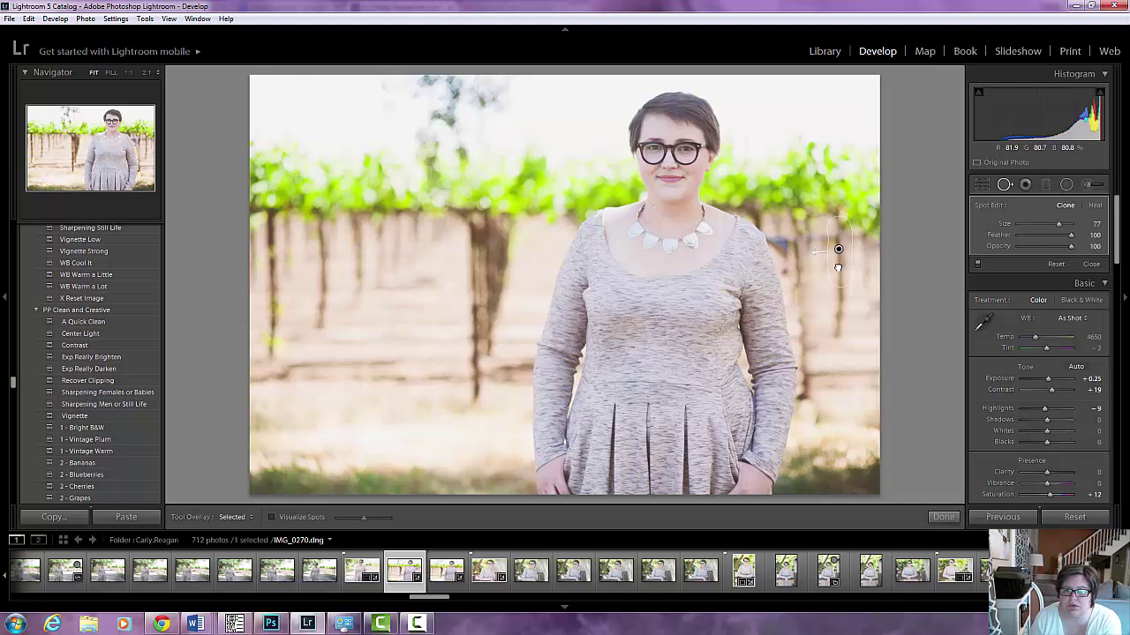
left_click_drag(837, 268, 837, 267)
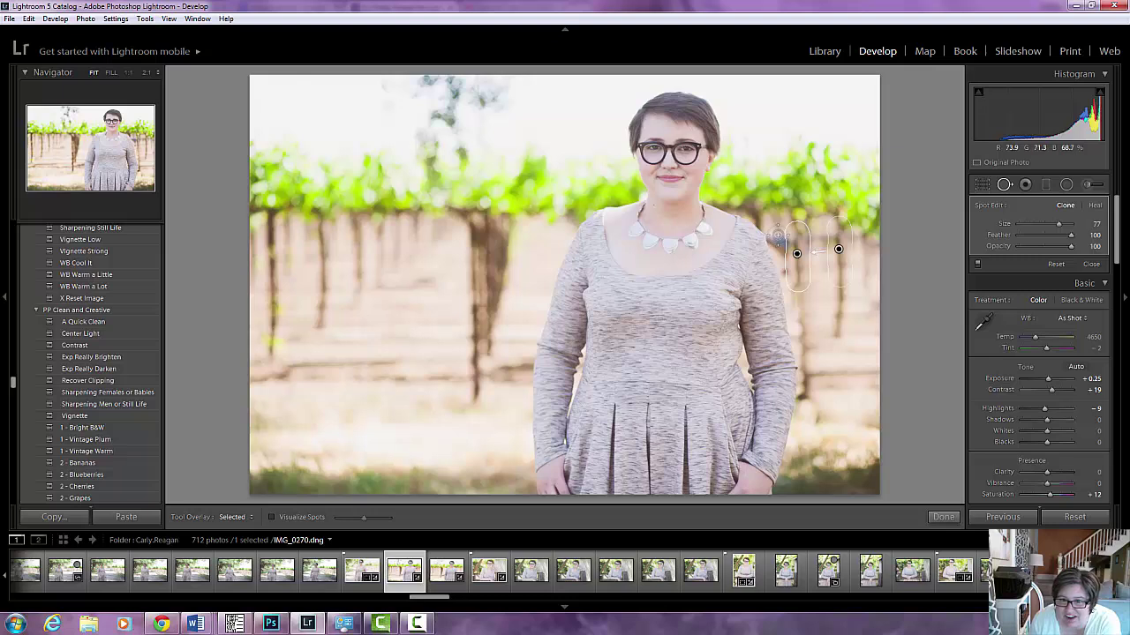
Clone out the last blue spot against the woman's shoulder with brush size 76, sourcing from the background at right, and close Spot Removal
key("Delete")
left_click(780, 248)
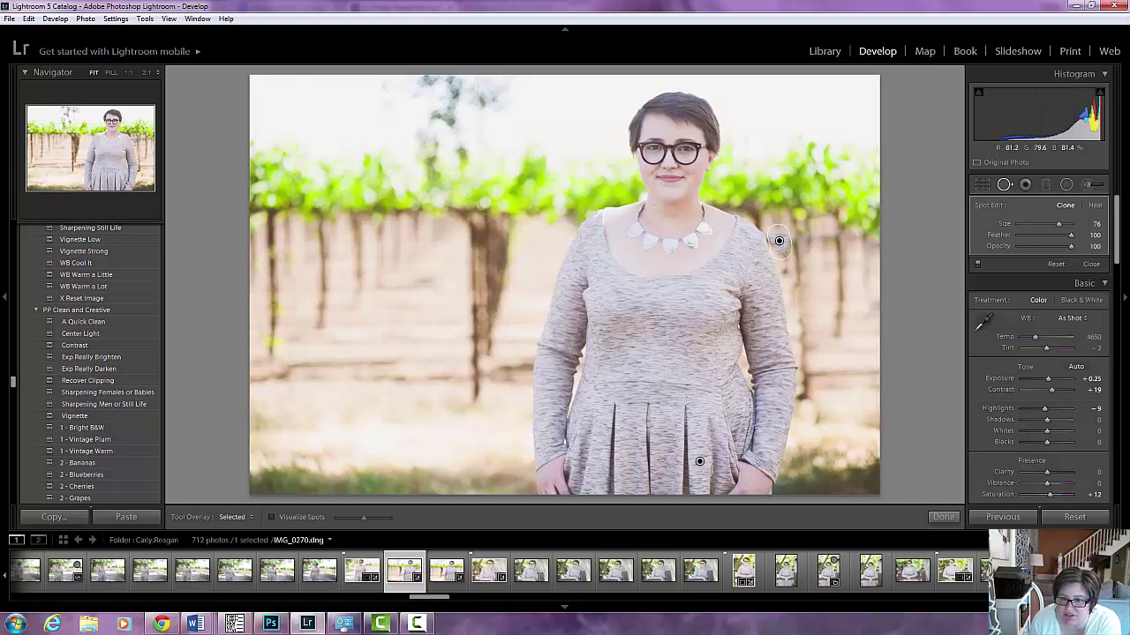
mouse_move(699, 463)
left_mouse_down()
mouse_move(836, 325)
mouse_move(861, 345)
mouse_move(858, 259)
mouse_move(863, 283)
left_mouse_up()
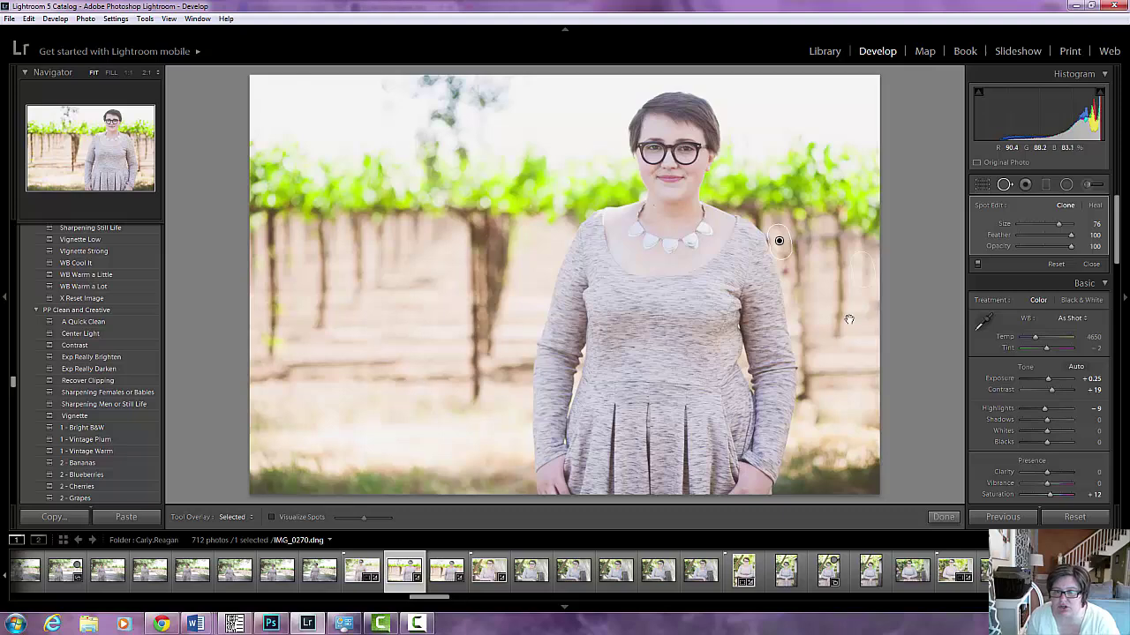
left_click(1092, 266)
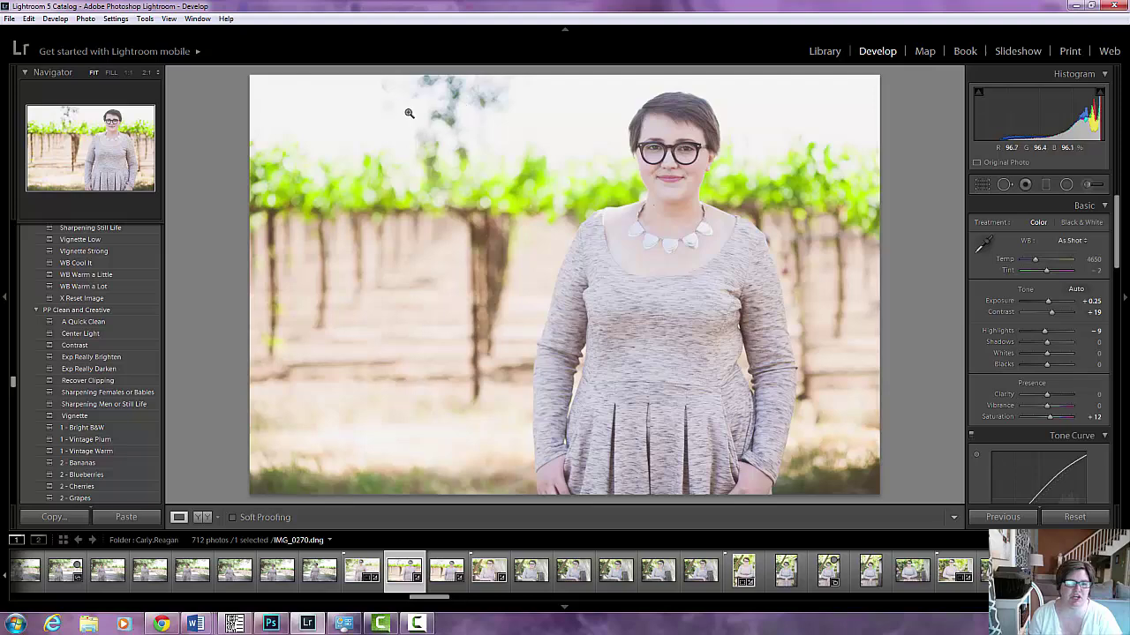
Clone out the dark tree in the sky above the vines with brush size 82, sourcing from the sky beyond the woman's head, and close Spot Removal
left_click(144, 18)
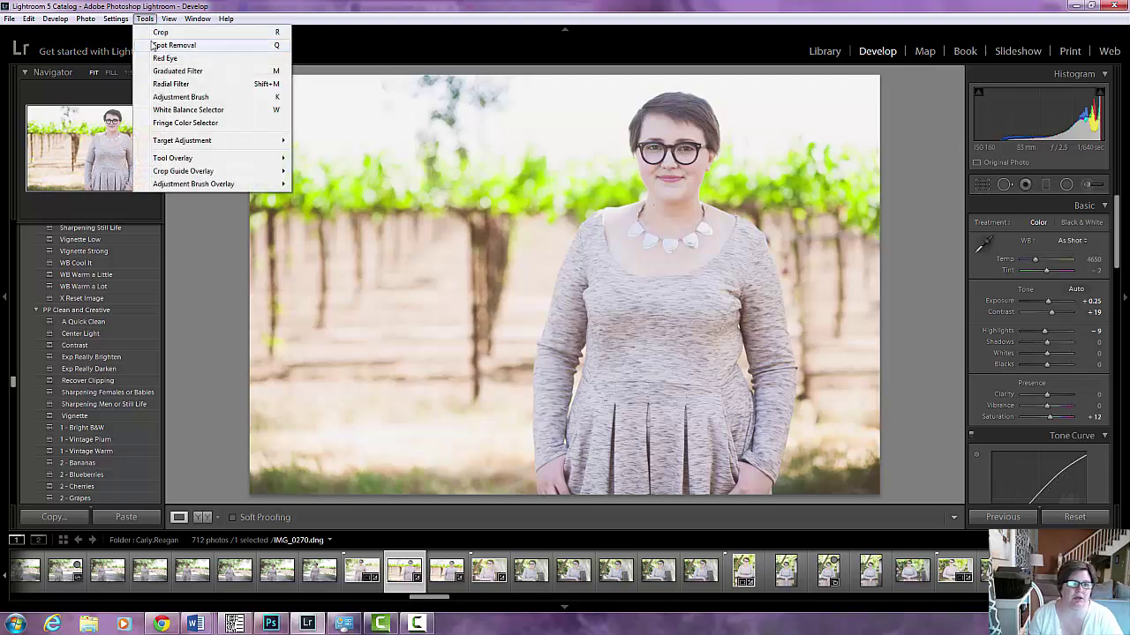
left_click(173, 45)
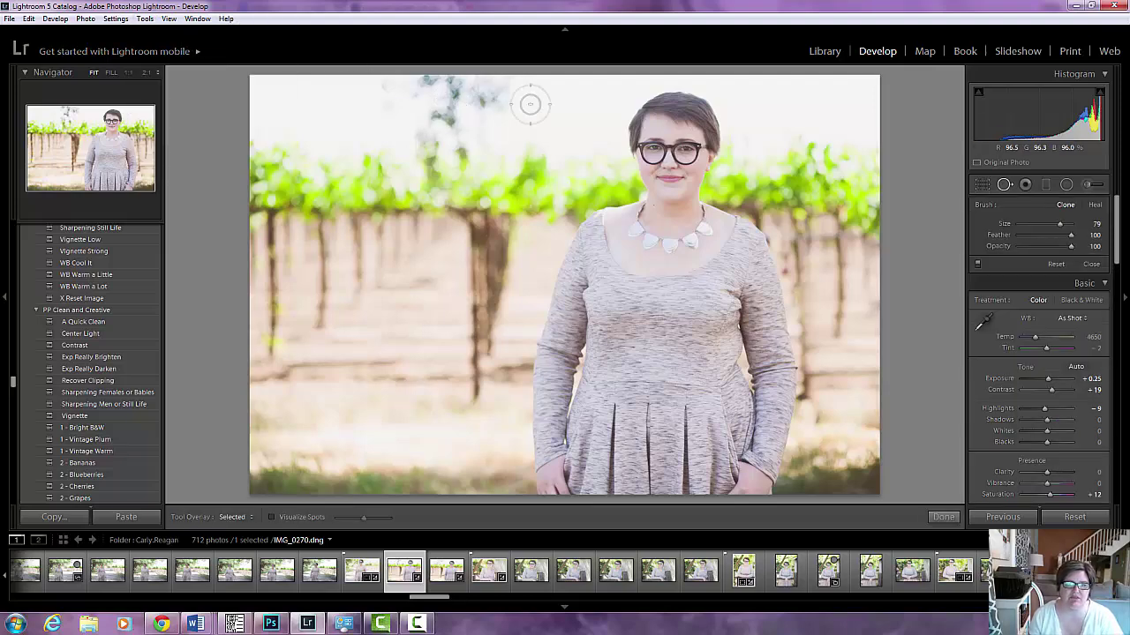
scroll(539, 111, "up", 3)
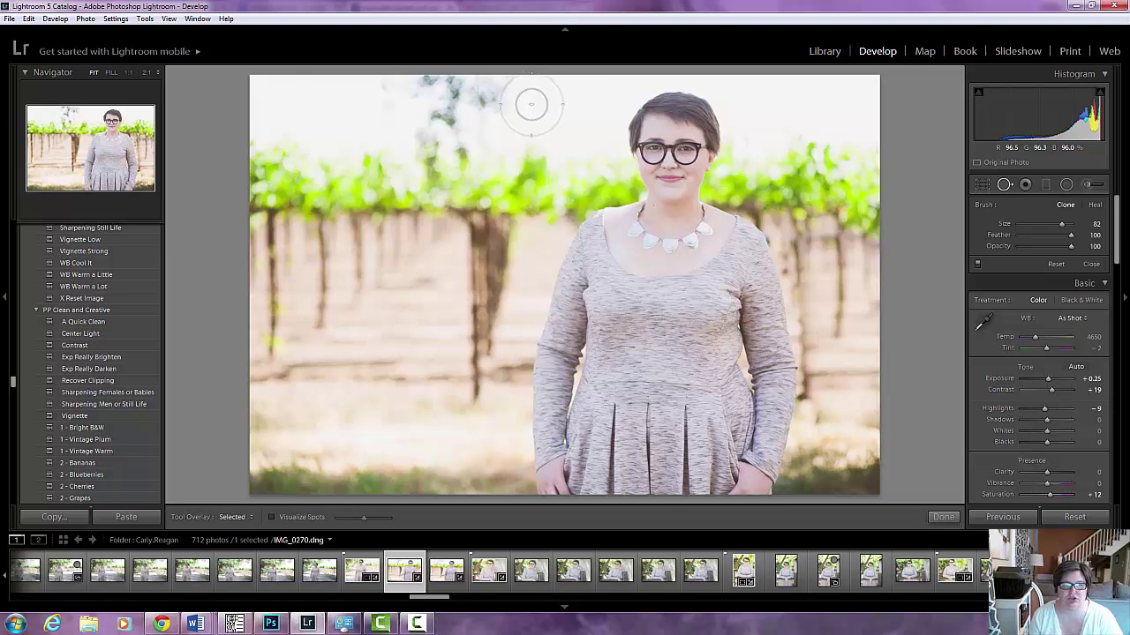
left_click_drag(530, 104, 397, 104)
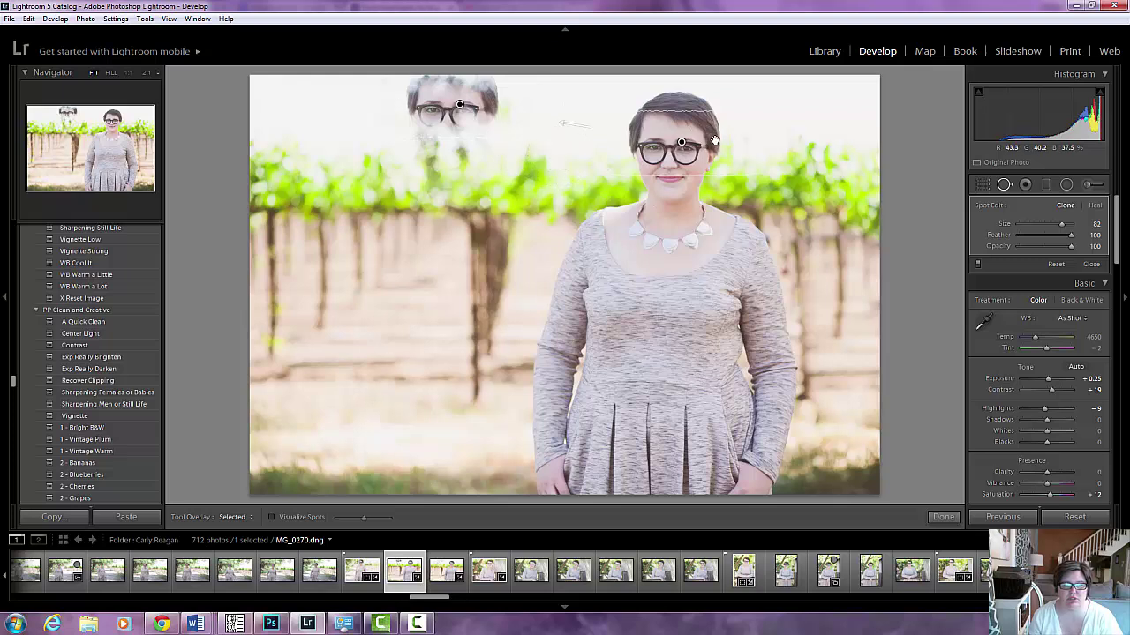
mouse_move(715, 139)
left_mouse_down()
mouse_move(723, 123)
mouse_move(861, 93)
mouse_move(869, 108)
left_mouse_up()
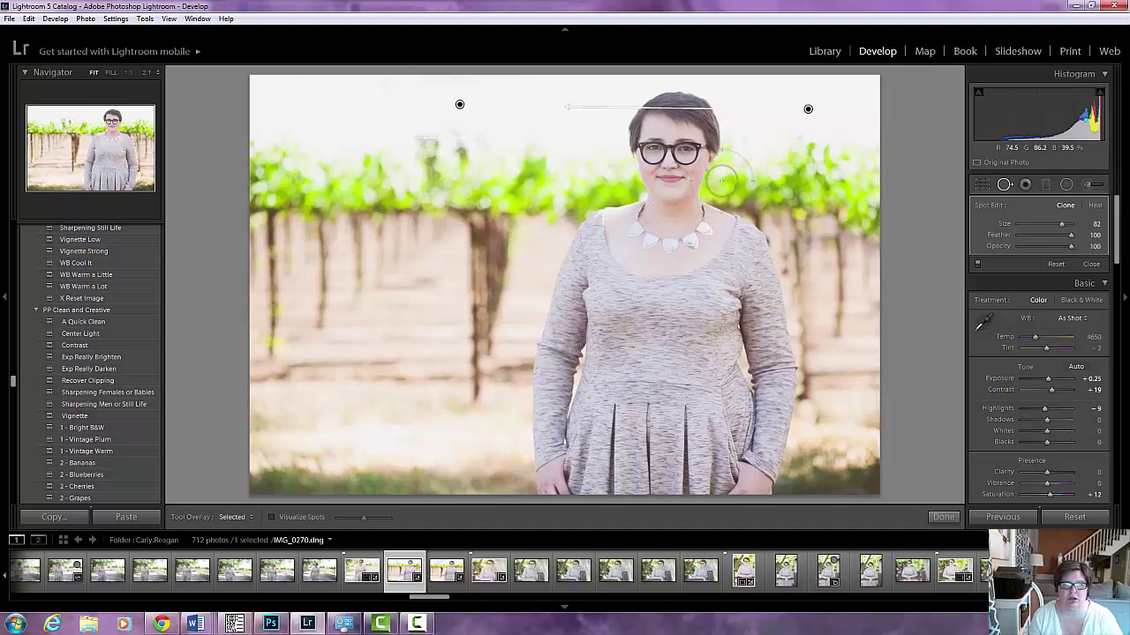
left_click(1091, 265)
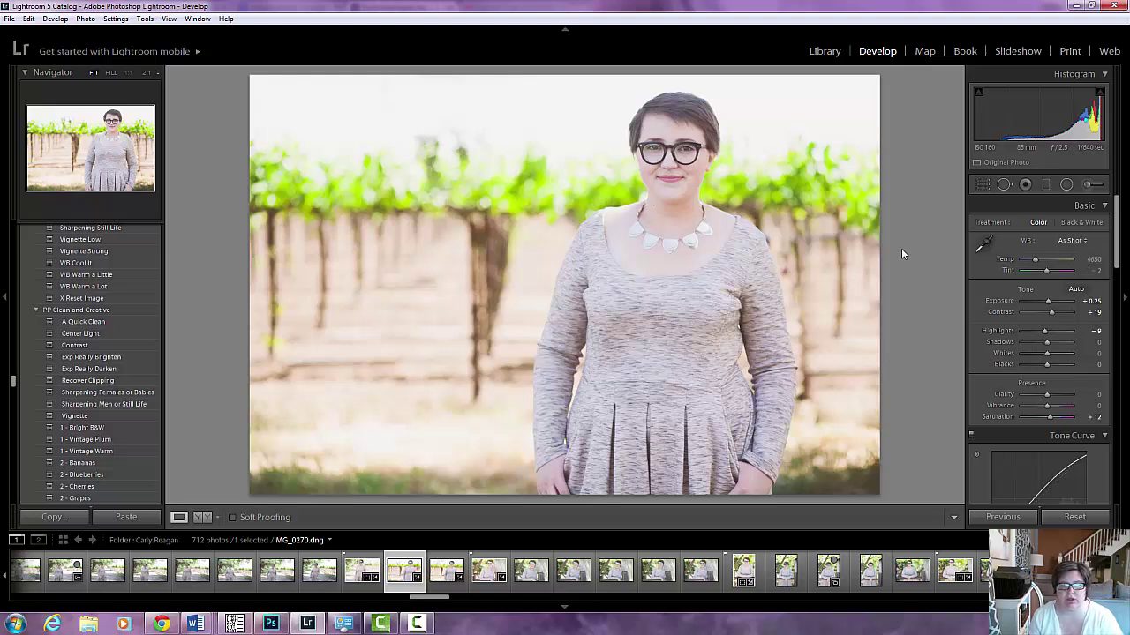
Smooth the background edge beside the woman's shoulder with the Adjustment Brush, using the *4-5 PP Skin Smooth effect at size 5, and close the brush
left_click(1088, 184)
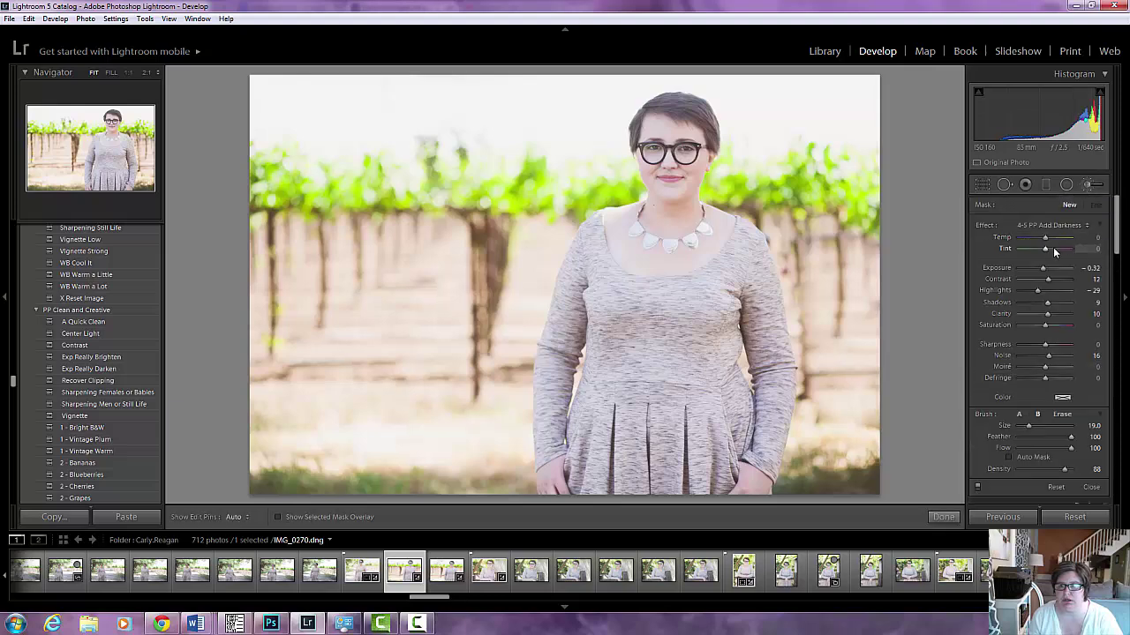
left_click(1086, 227)
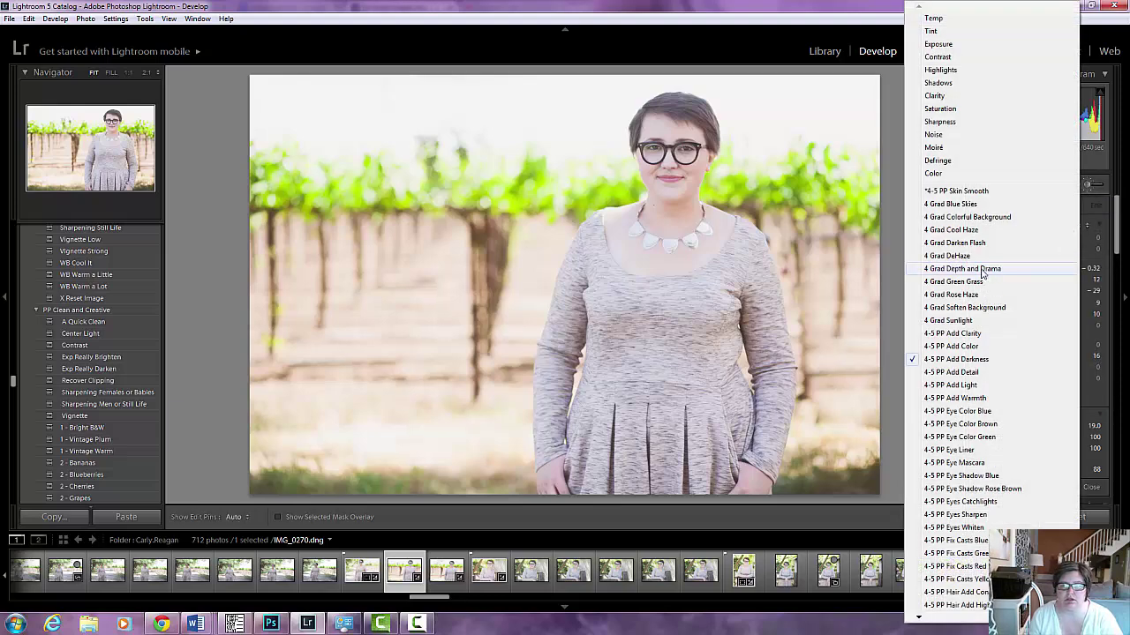
left_click(958, 191)
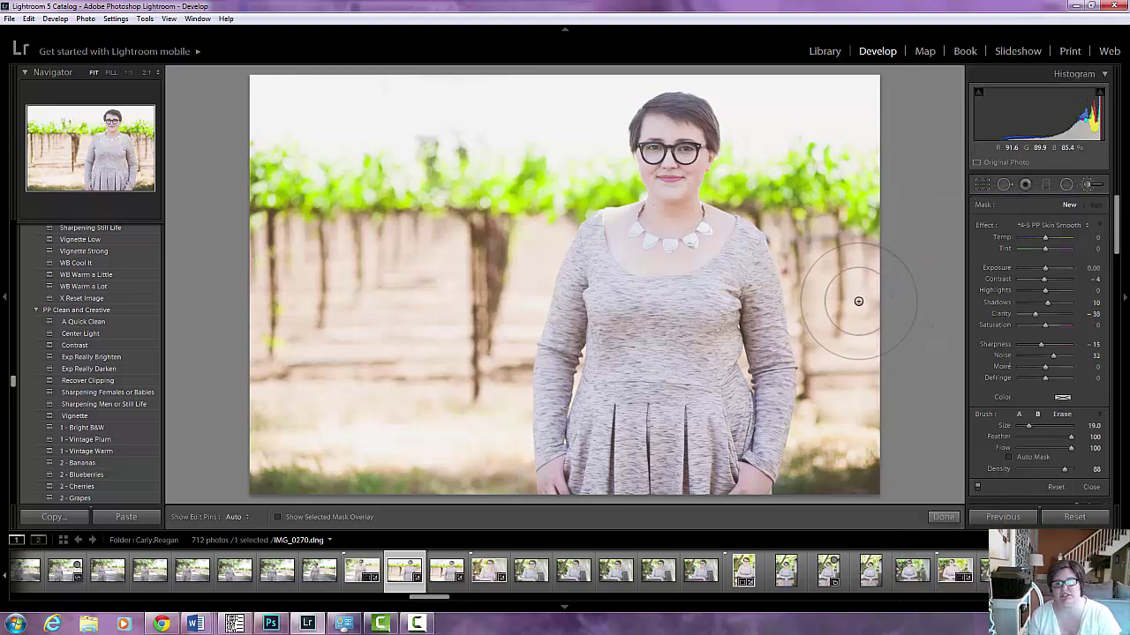
scroll(858, 301, "down", 6)
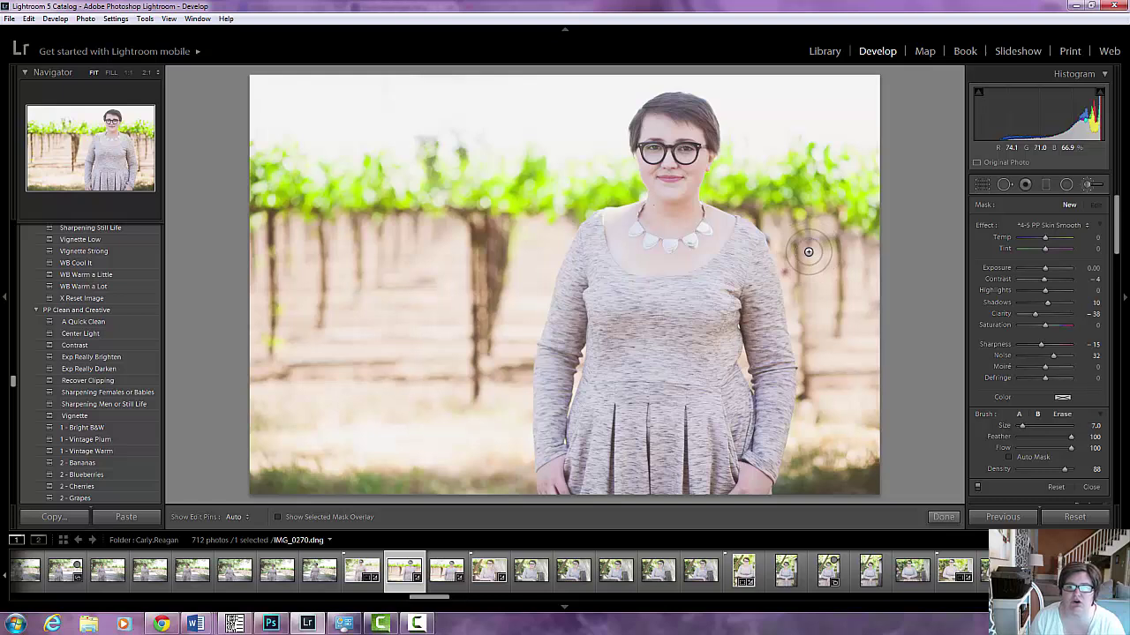
scroll(808, 251, "down", 1)
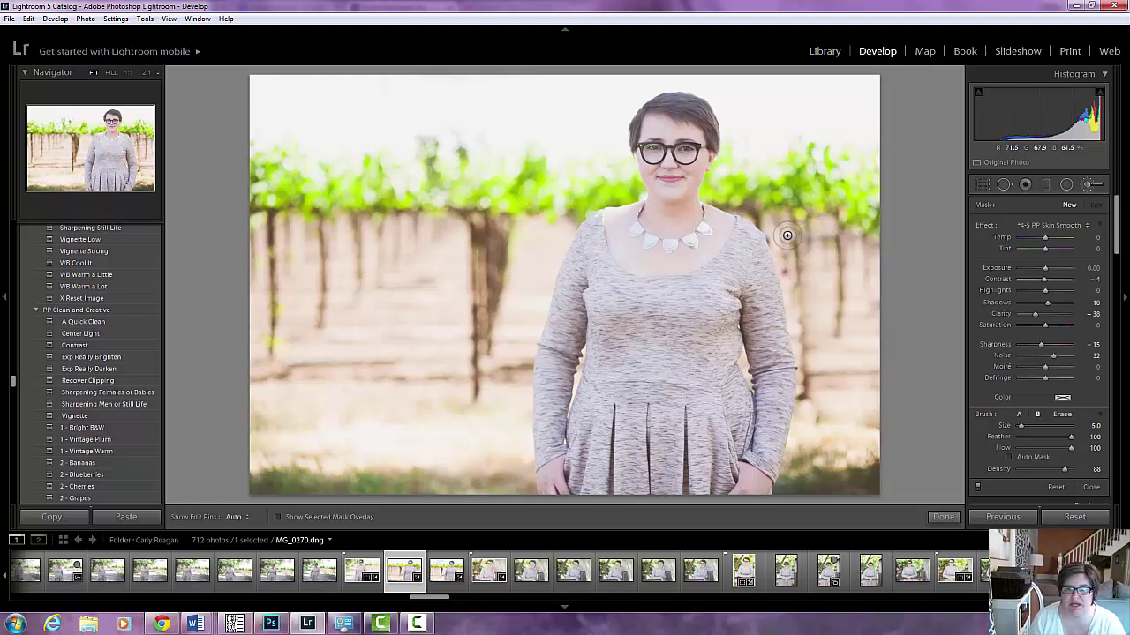
key("h")
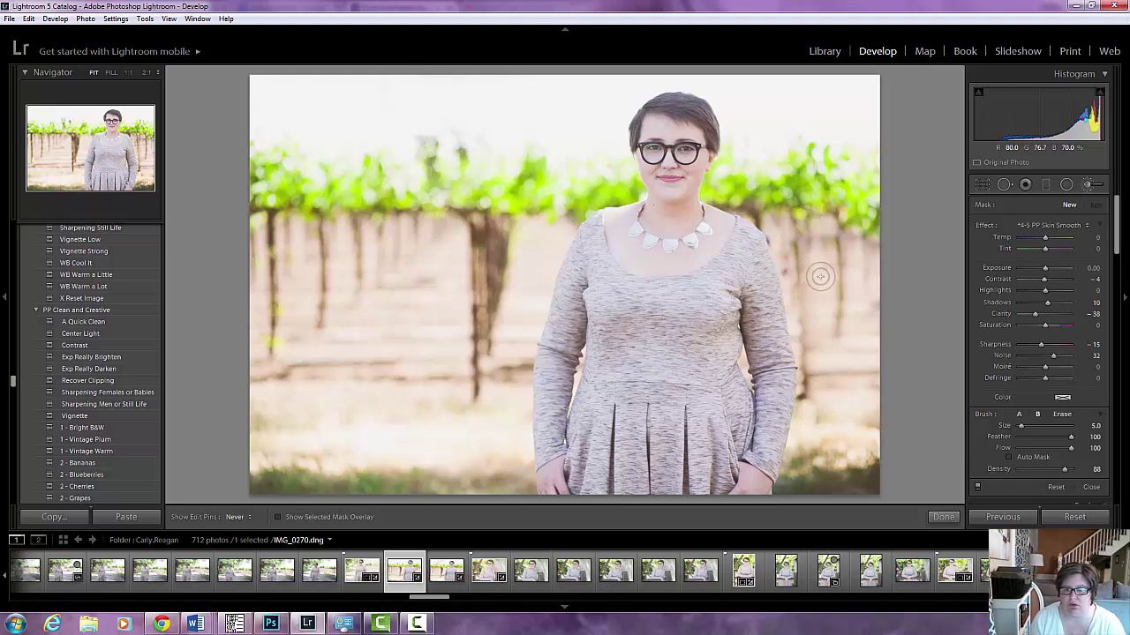
left_click(781, 228)
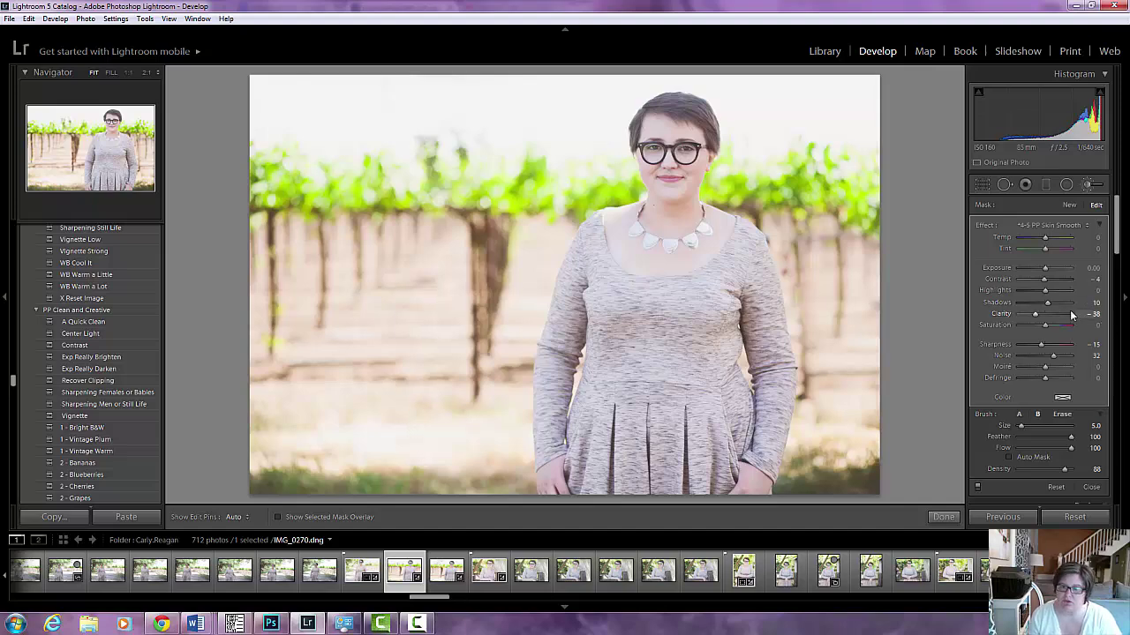
left_click(1092, 487)
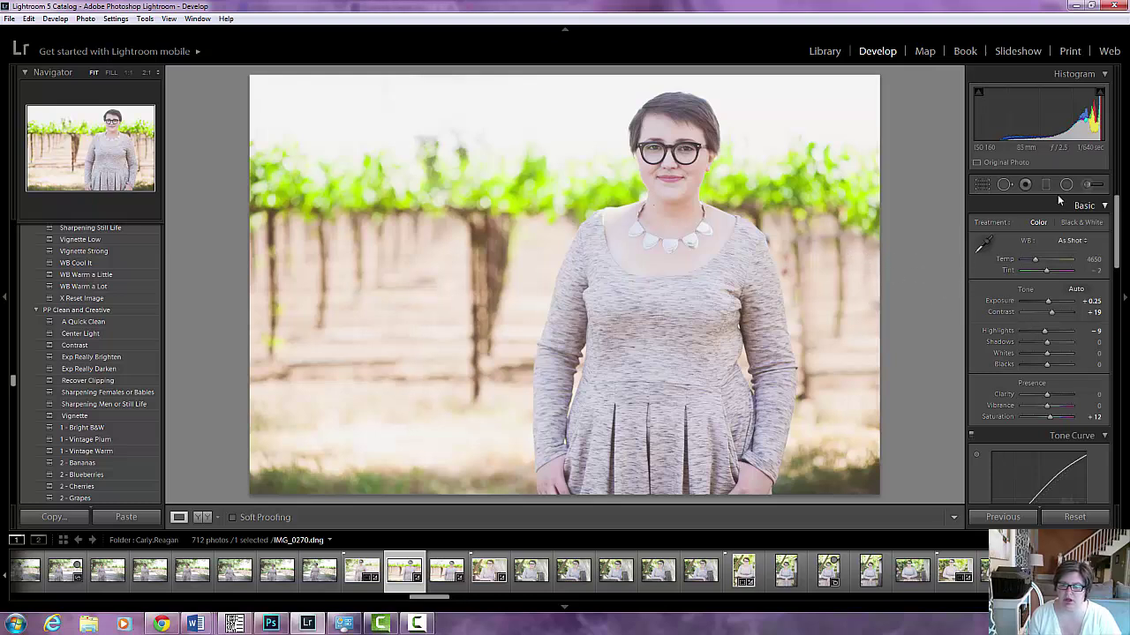
Clone over the background just outside the woman's shoulder with Spot Removal size 82, sourcing from the pale ground below and repositioning the spot slightly lower
left_click(1089, 186)
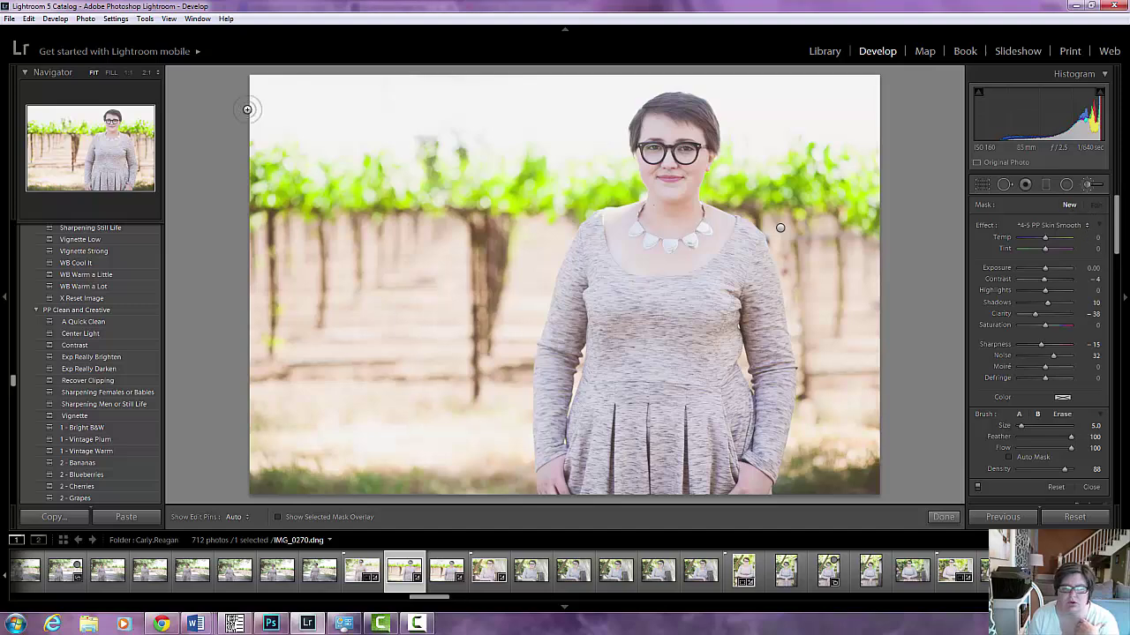
left_click(145, 19)
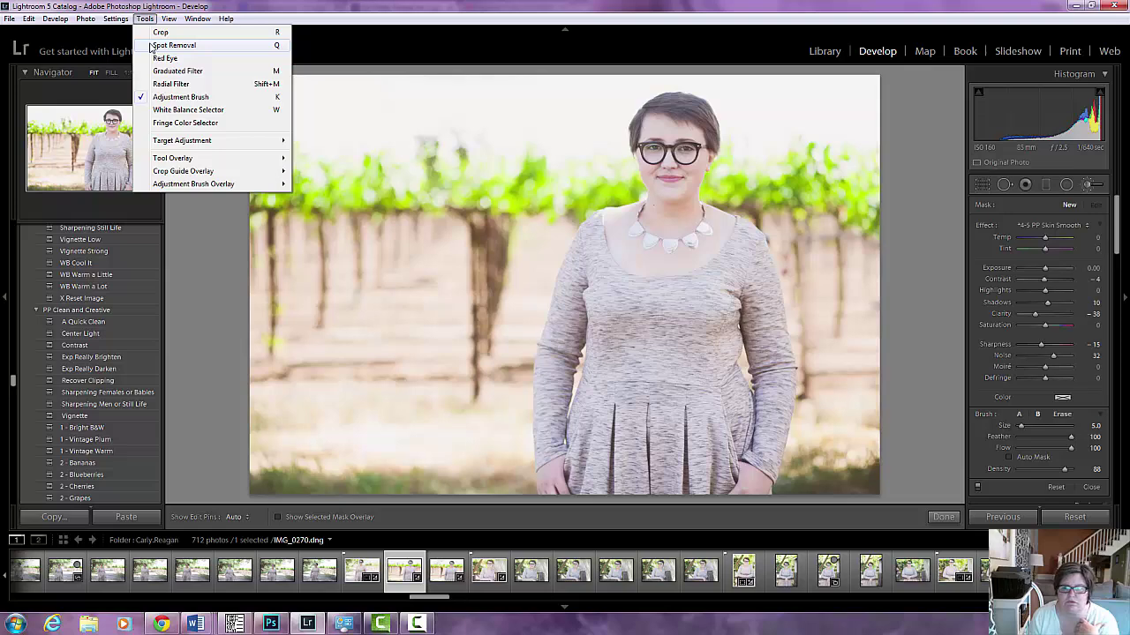
left_click(152, 46)
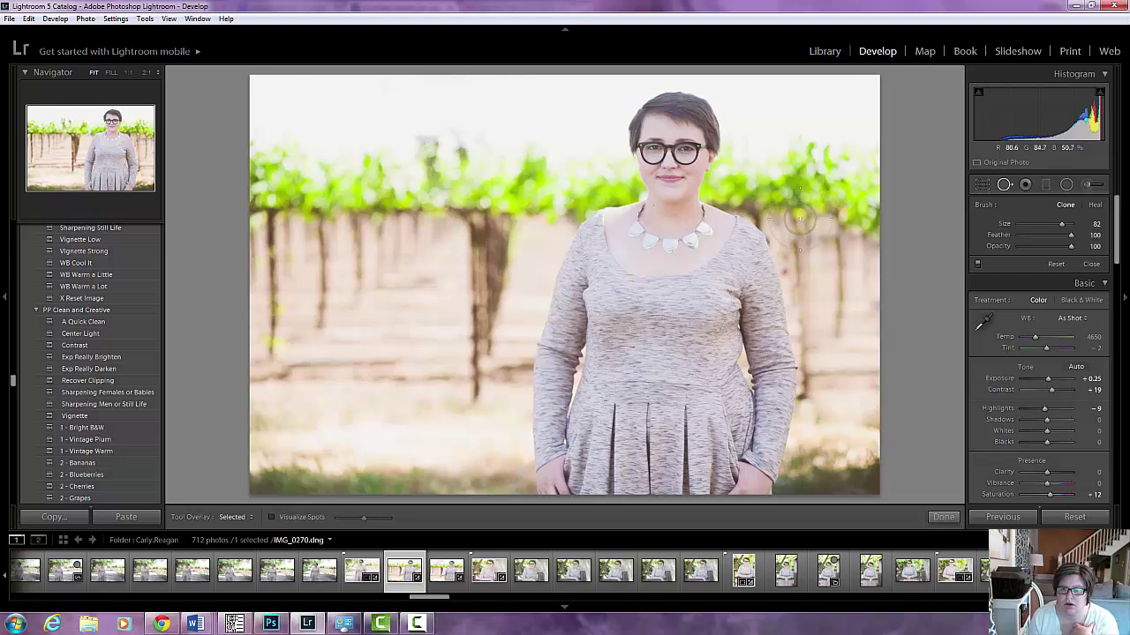
left_click_drag(799, 220, 822, 222)
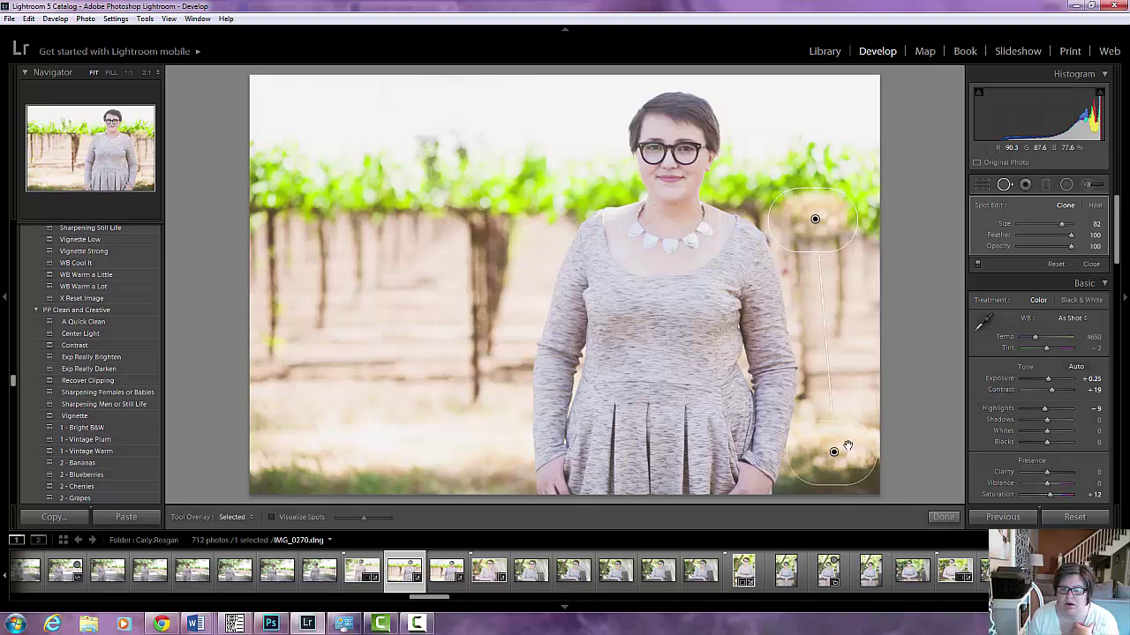
left_click_drag(839, 446, 854, 399)
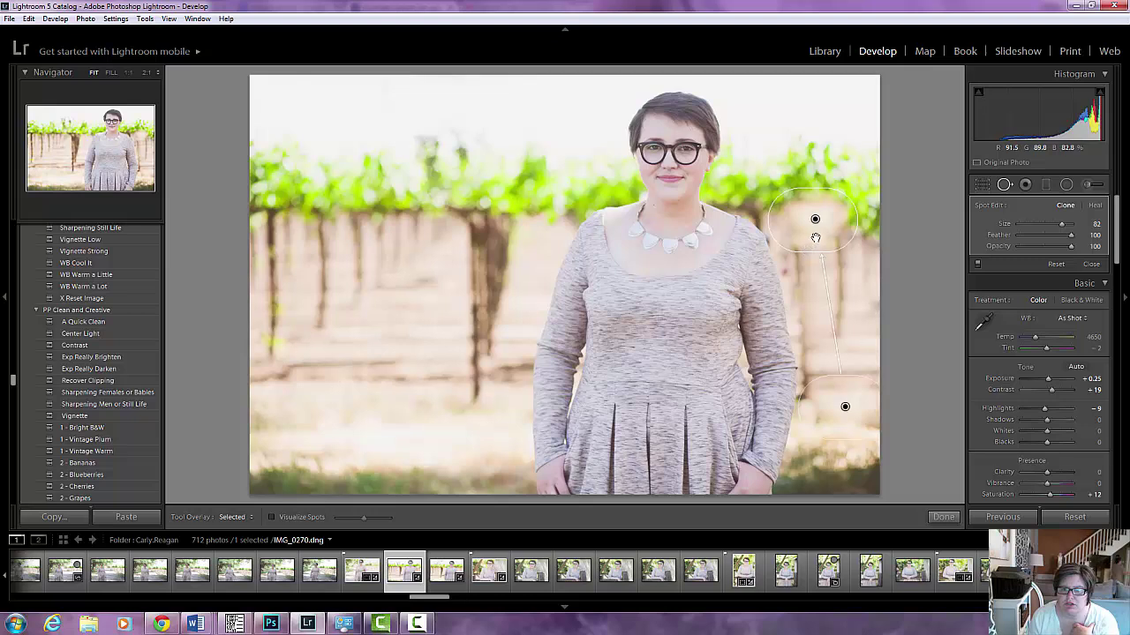
left_click_drag(817, 252, 820, 271)
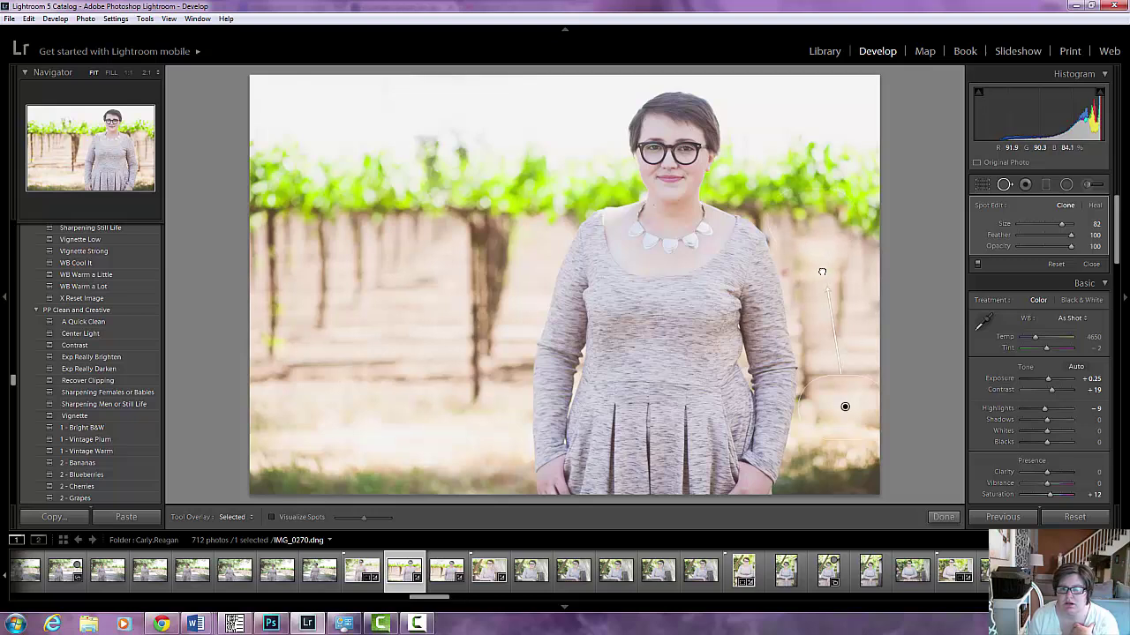
left_click_drag(822, 268, 820, 247)
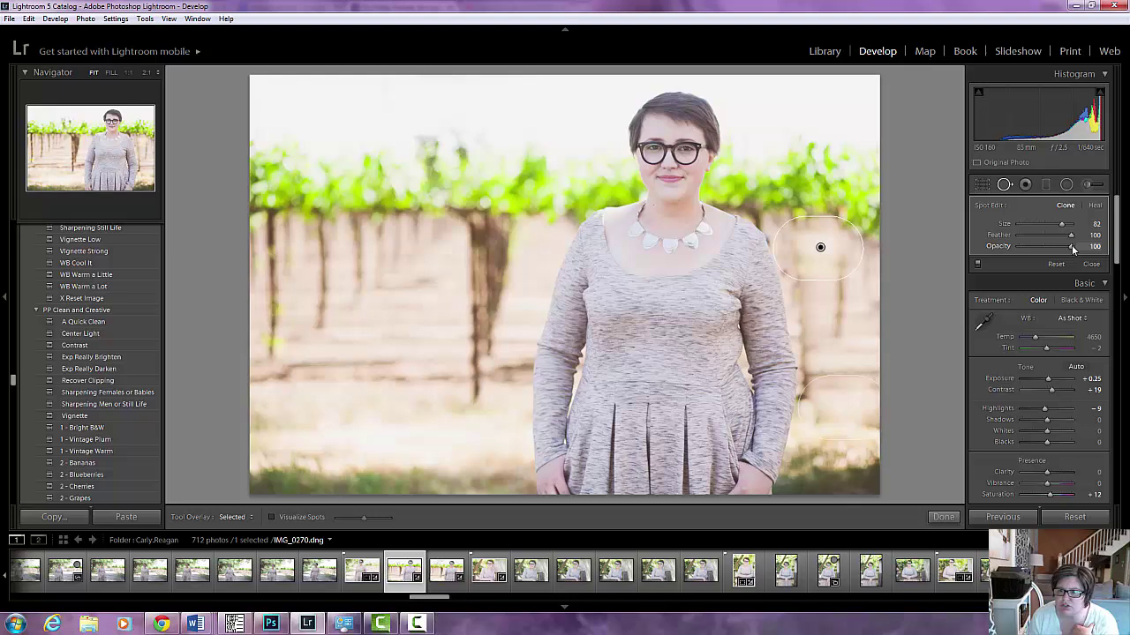
Set the clone spot's opacity to 37, finish Spot Removal, and compare the photo's before and after versions side by side
left_click_drag(1047, 246, 1040, 246)
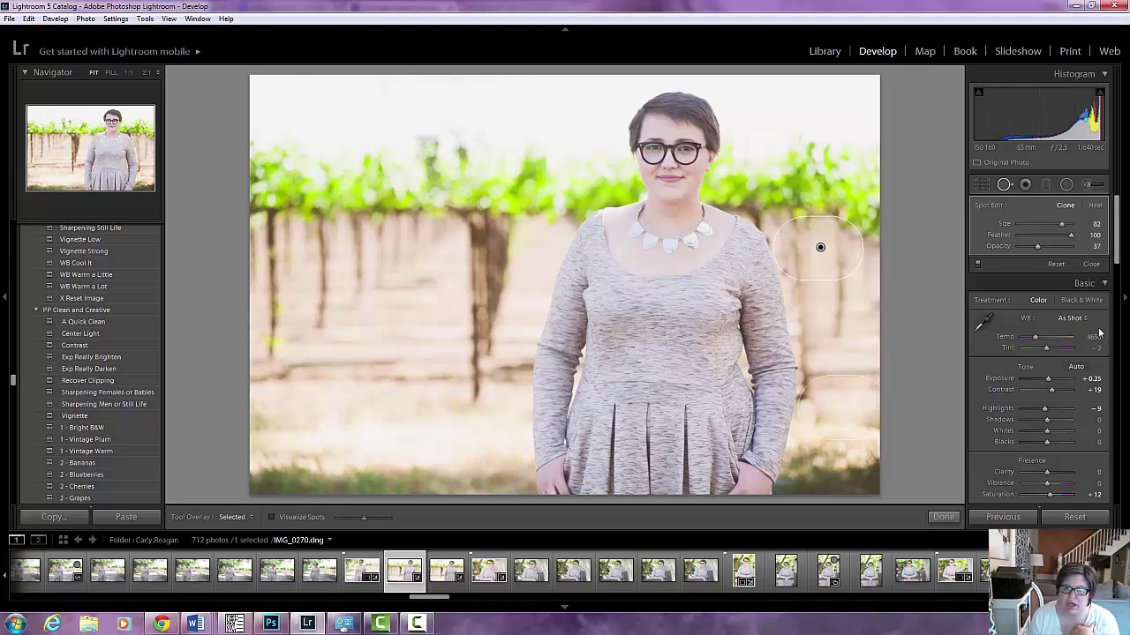
left_click(950, 518)
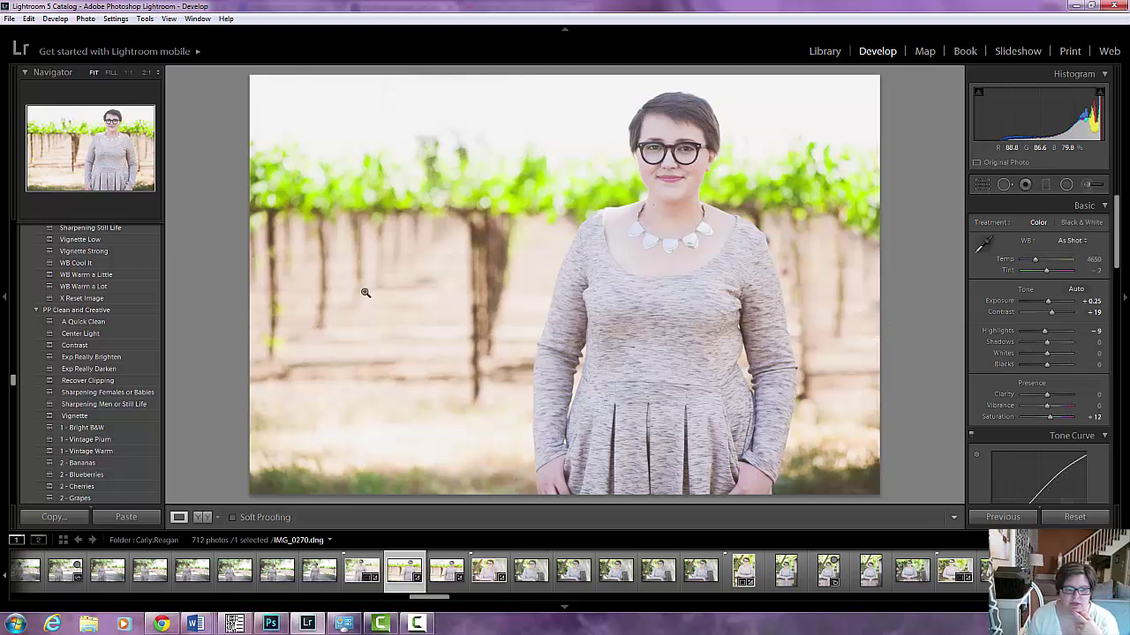
left_click(208, 519)
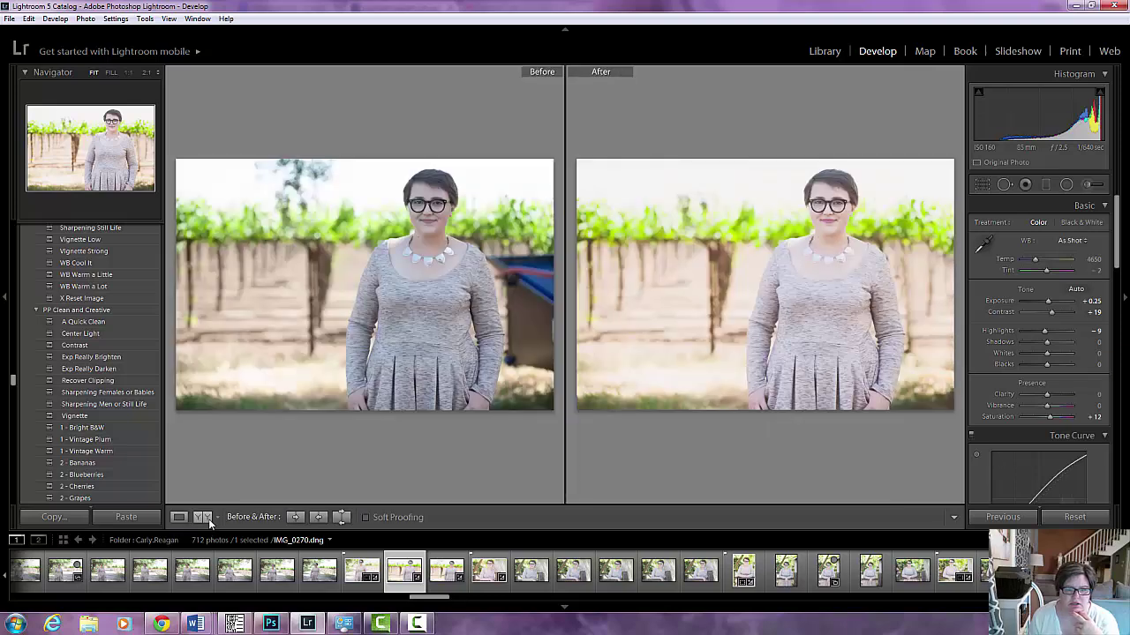